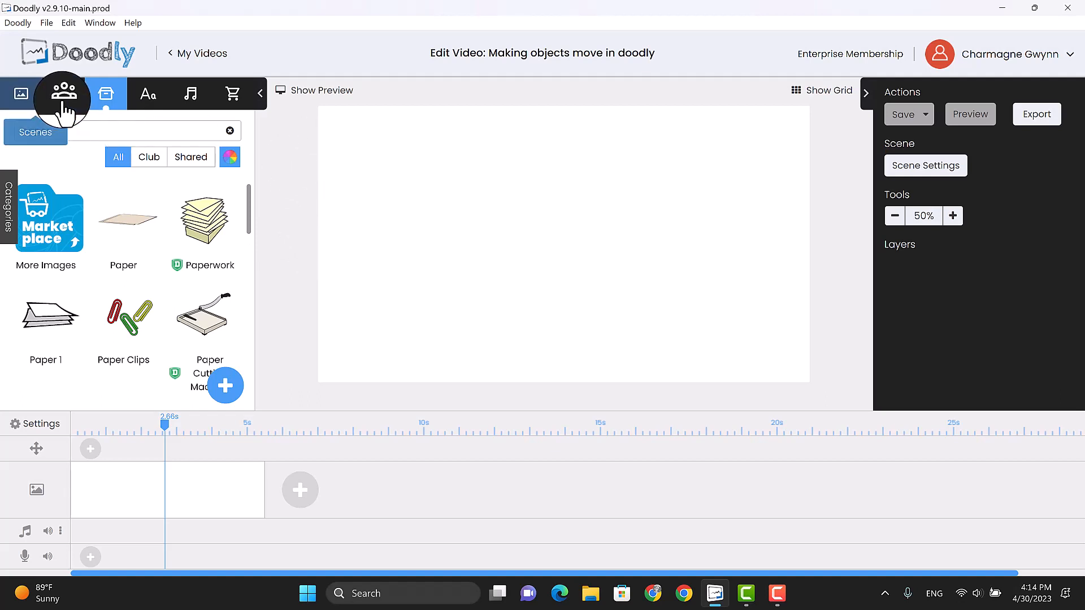
# Step: Add the Mary Surprised character to the blank scene and position it at about X 344 px, Y 382 px
pyautogui.click(63, 92)
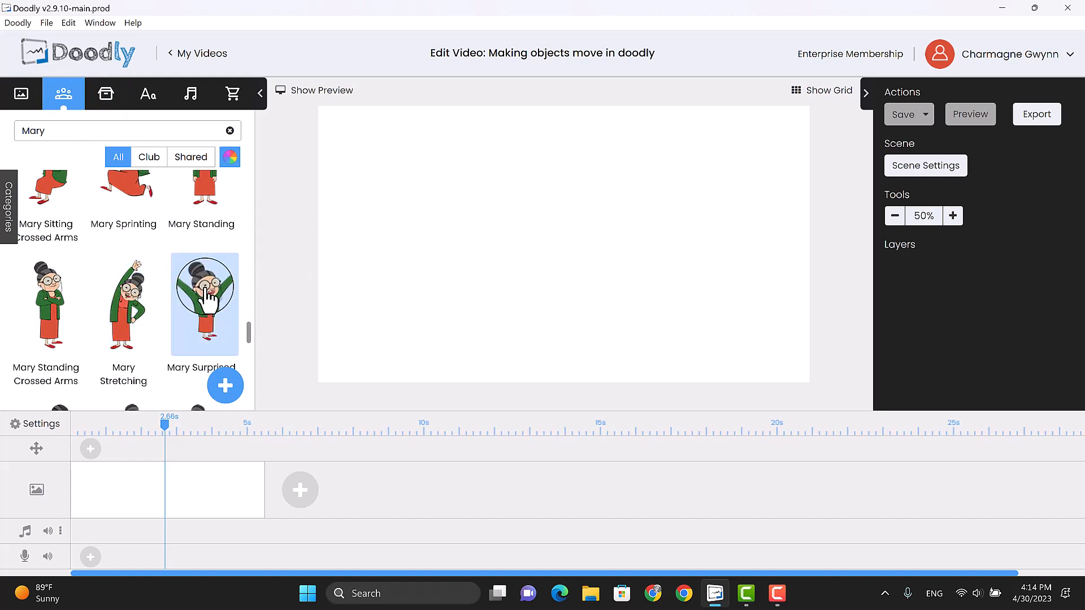
pyautogui.moveTo(206, 309); pyautogui.dragTo(479, 294)
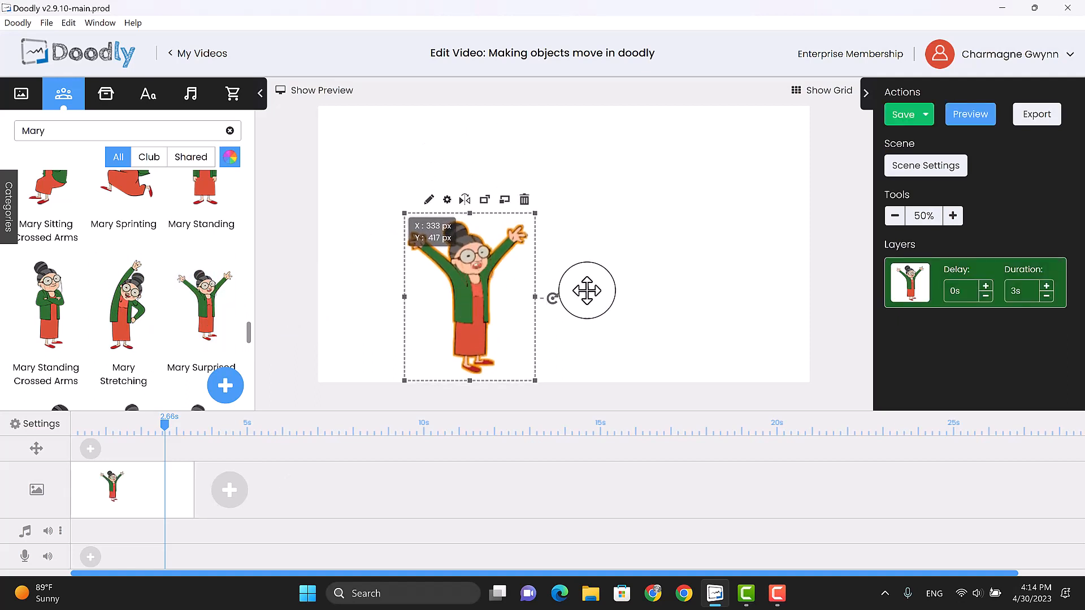
pyautogui.click(625, 286)
pyautogui.click(479, 297)
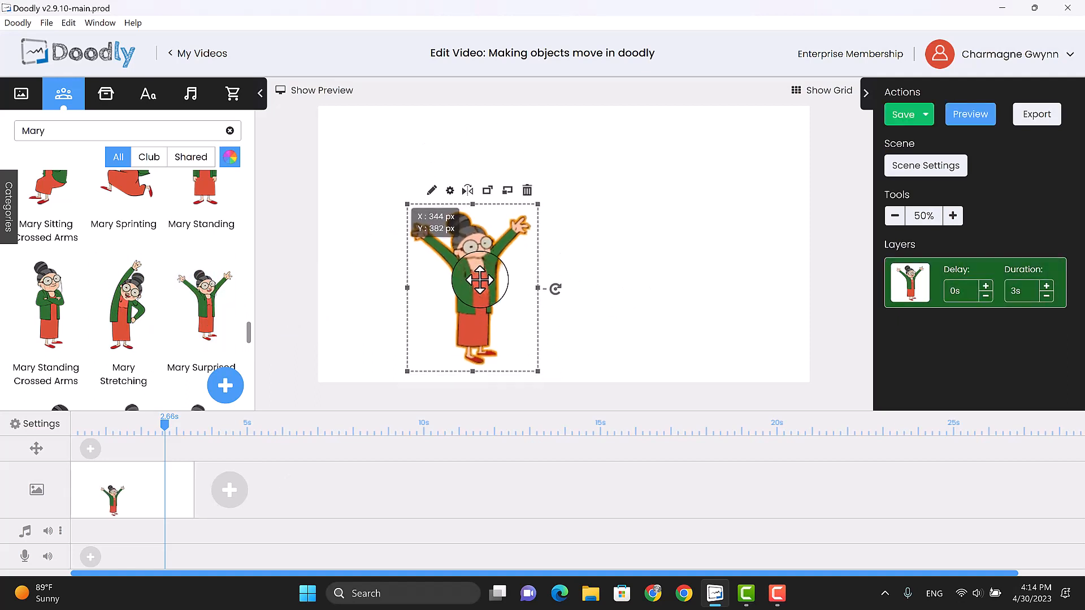
pyautogui.click(626, 290)
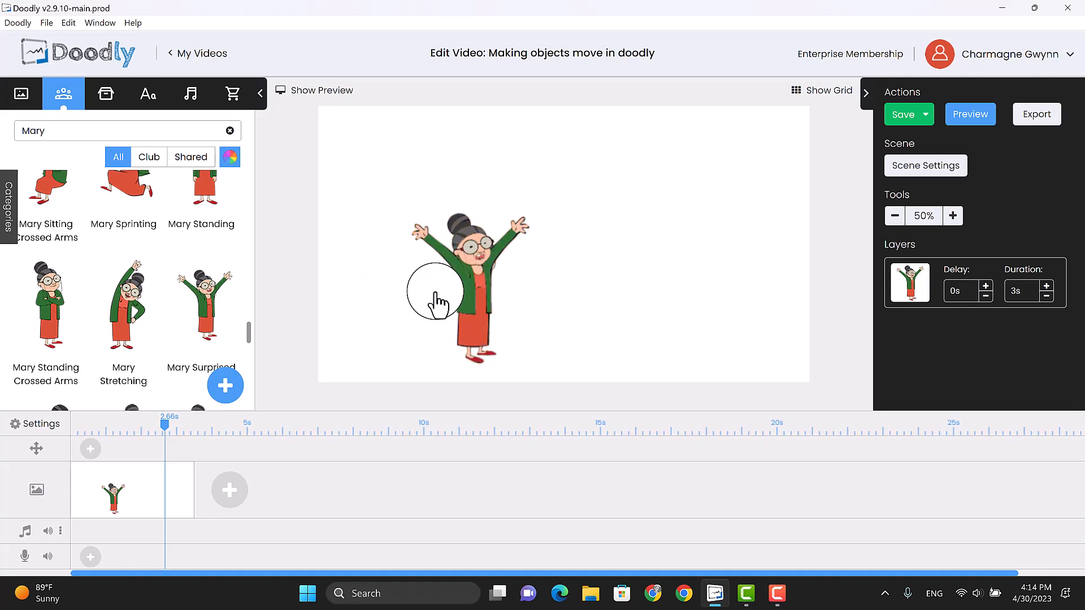
# Step: Add the Paper prop to the scene, shrink it, and place it beside the character's raised hand
pyautogui.click(106, 97)
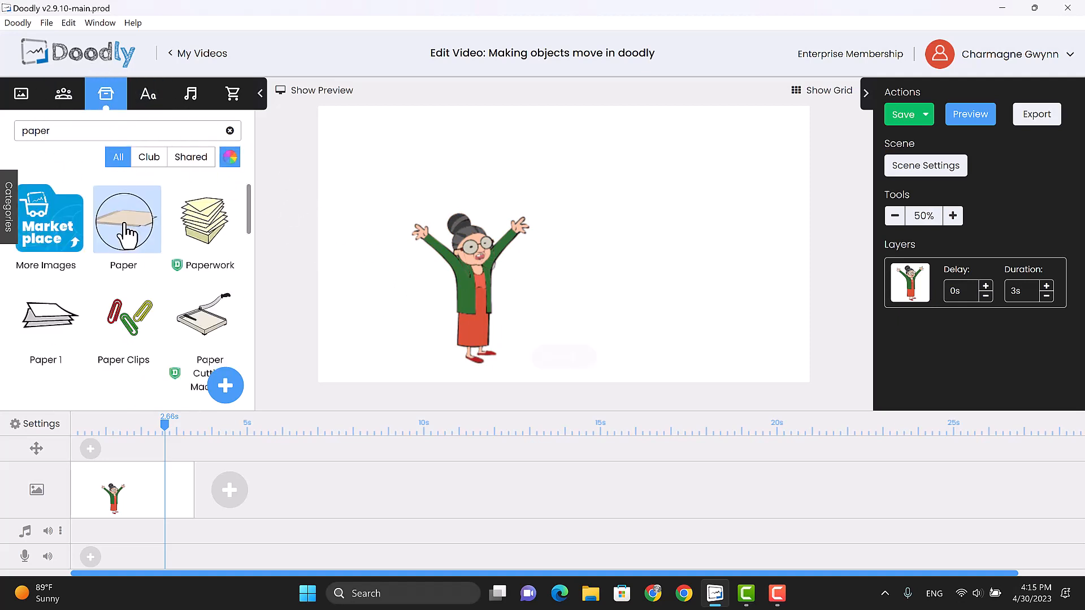
pyautogui.moveTo(191, 223); pyautogui.dragTo(577, 233)
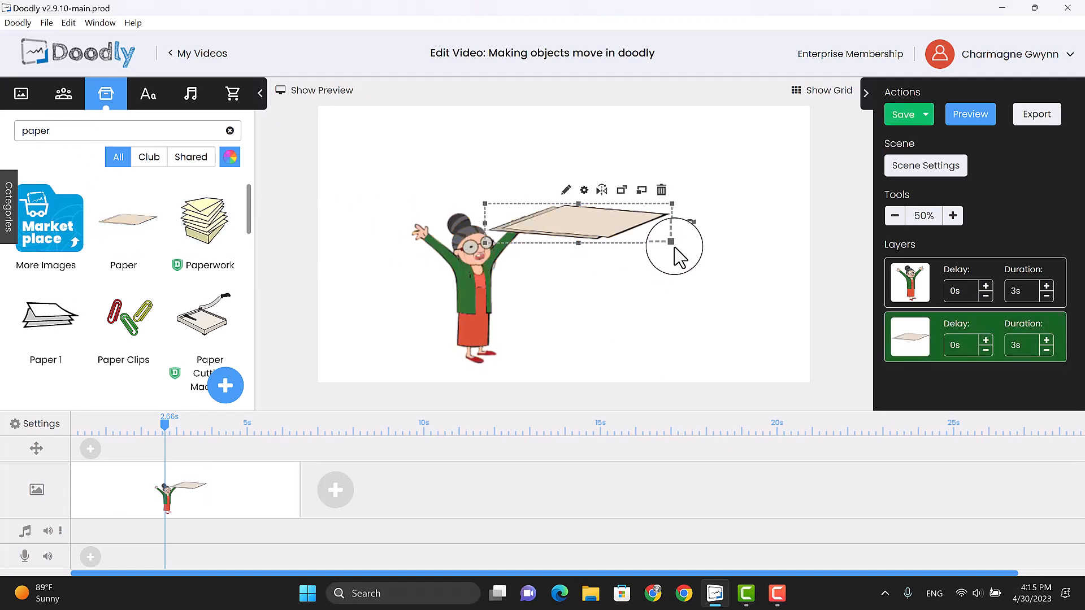
pyautogui.moveTo(673, 244); pyautogui.dragTo(565, 197)
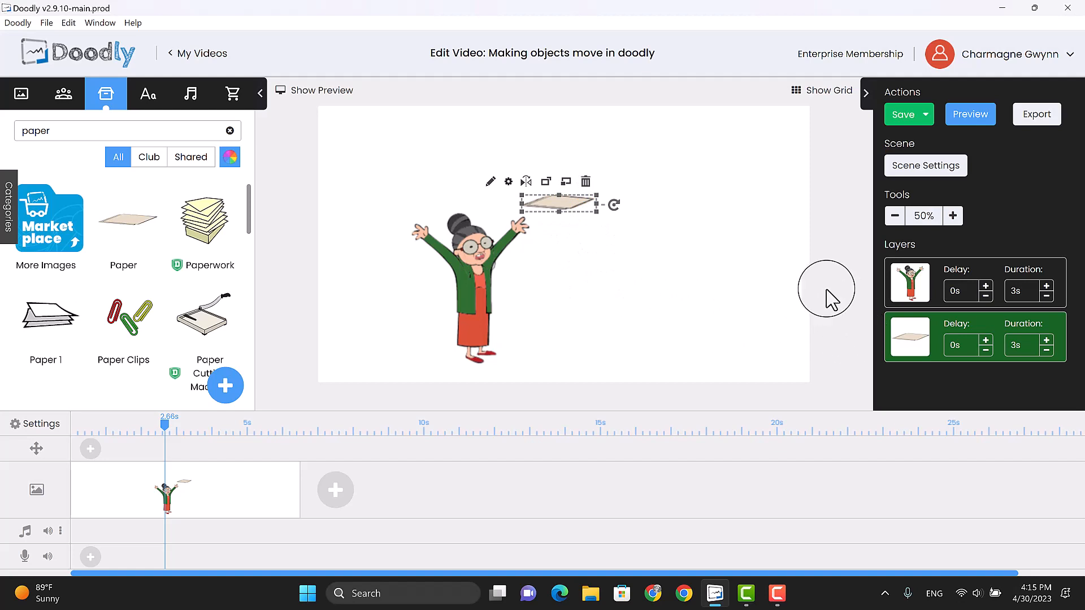
pyautogui.moveTo(562, 199); pyautogui.dragTo(571, 215)
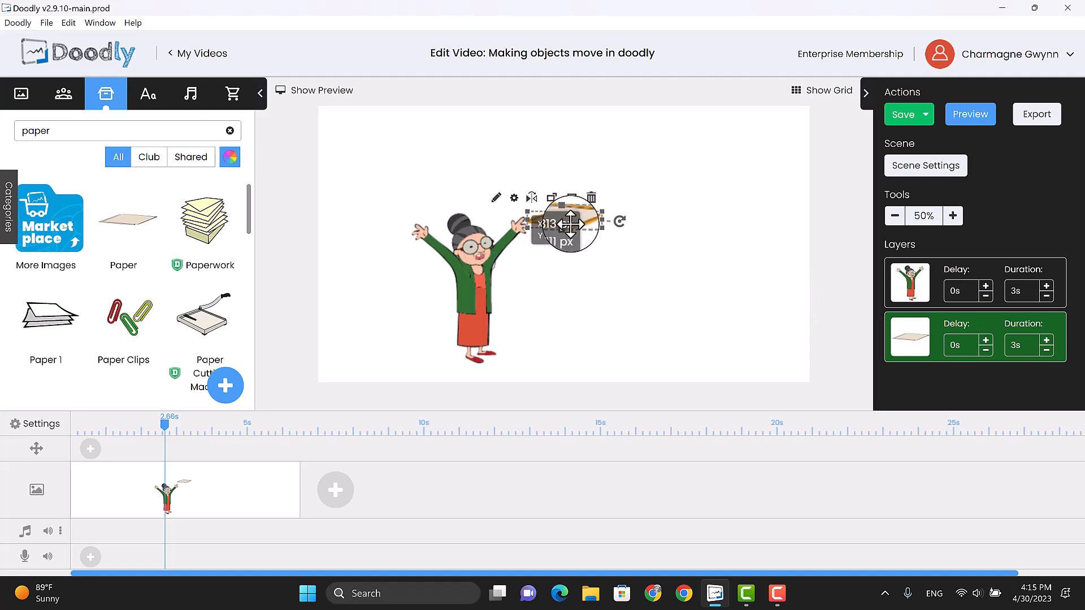
# Step: Set the duration of the paper layer to 0s
pyautogui.click(1045, 351)
pyautogui.click(1046, 351)
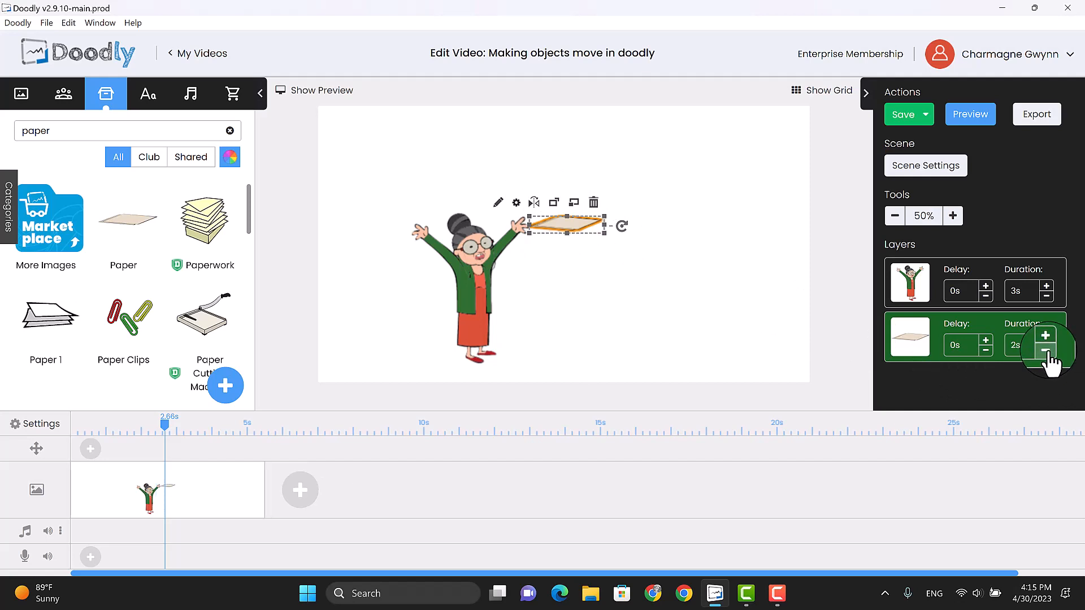
pyautogui.click(1046, 351)
pyautogui.click(1046, 351)
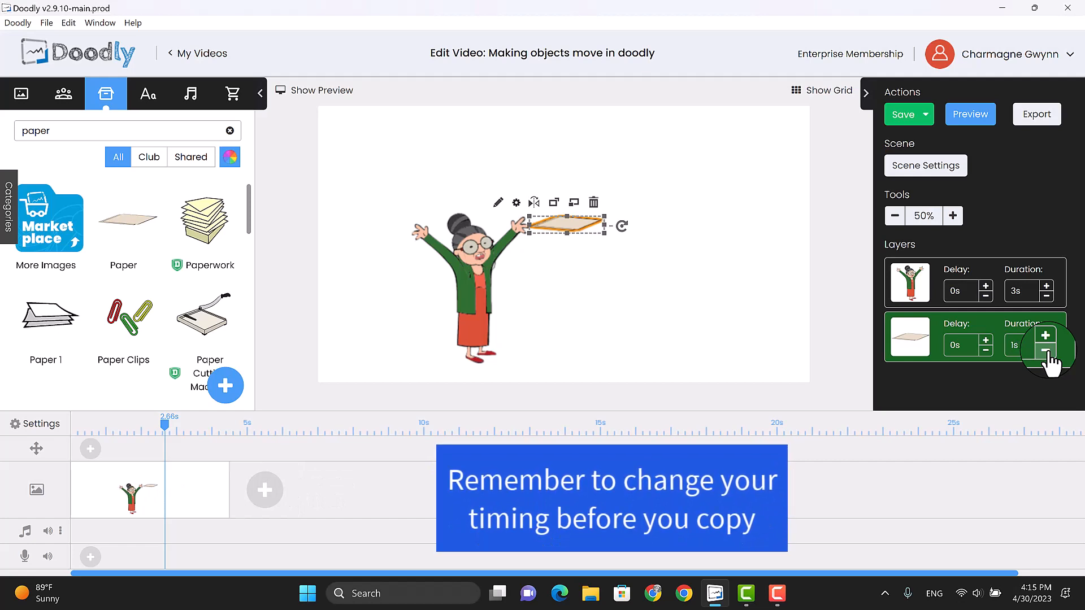
pyautogui.click(1045, 351)
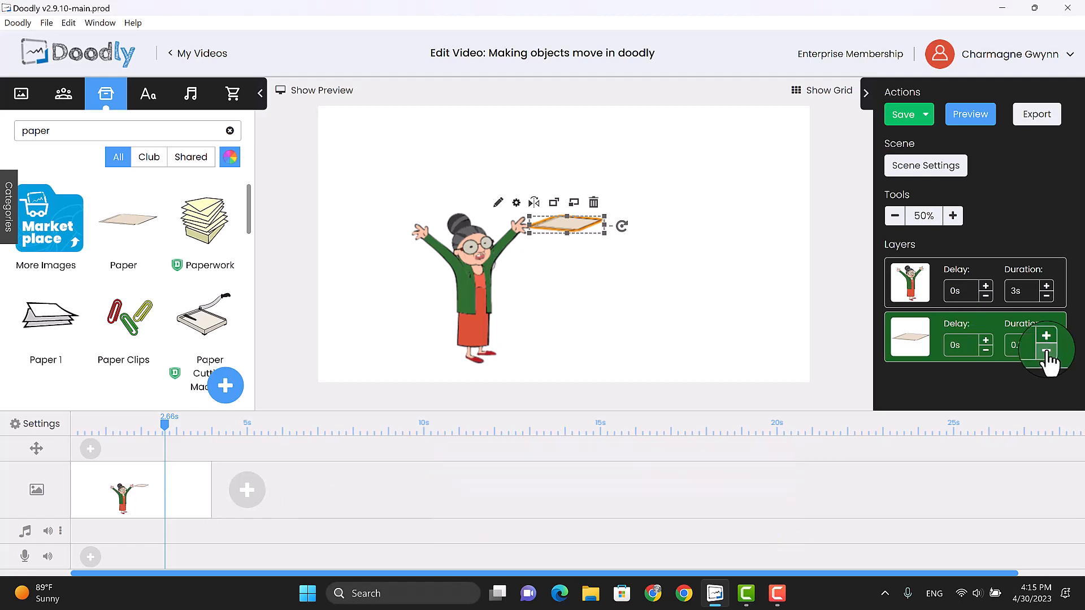
pyautogui.click(1046, 351)
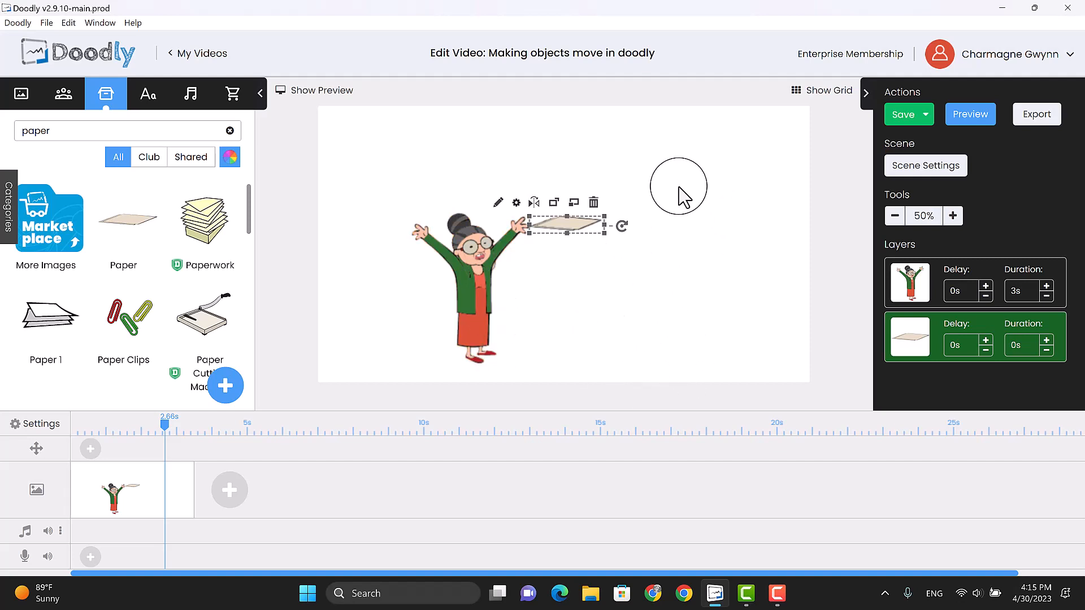
# Step: Copy the paper and paste five duplicates of it into the scene
pyautogui.rightClick(567, 224)
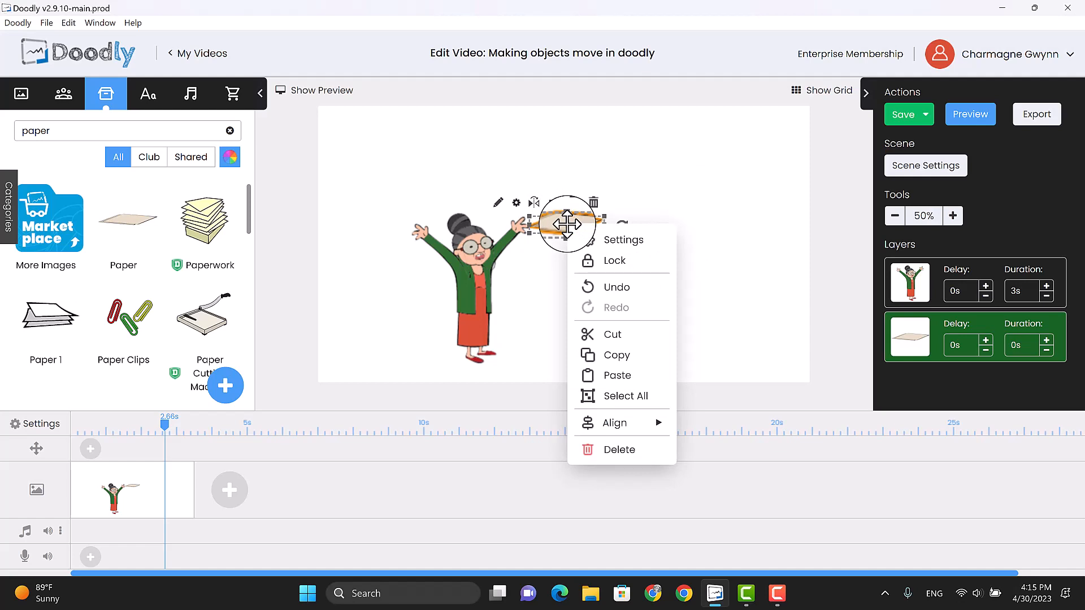
pyautogui.click(628, 359)
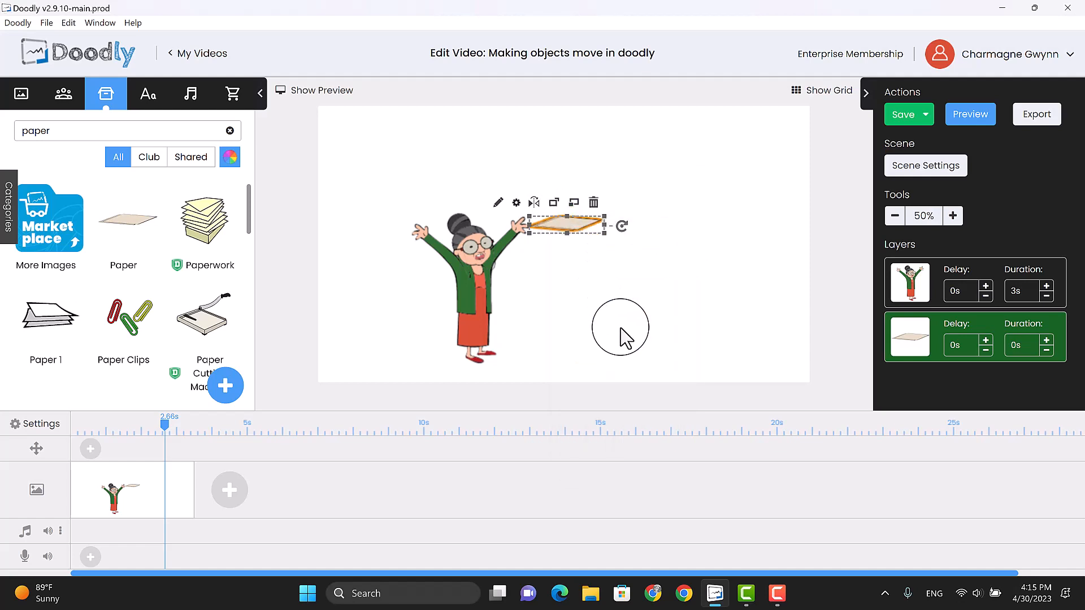
pyautogui.rightClick(583, 258)
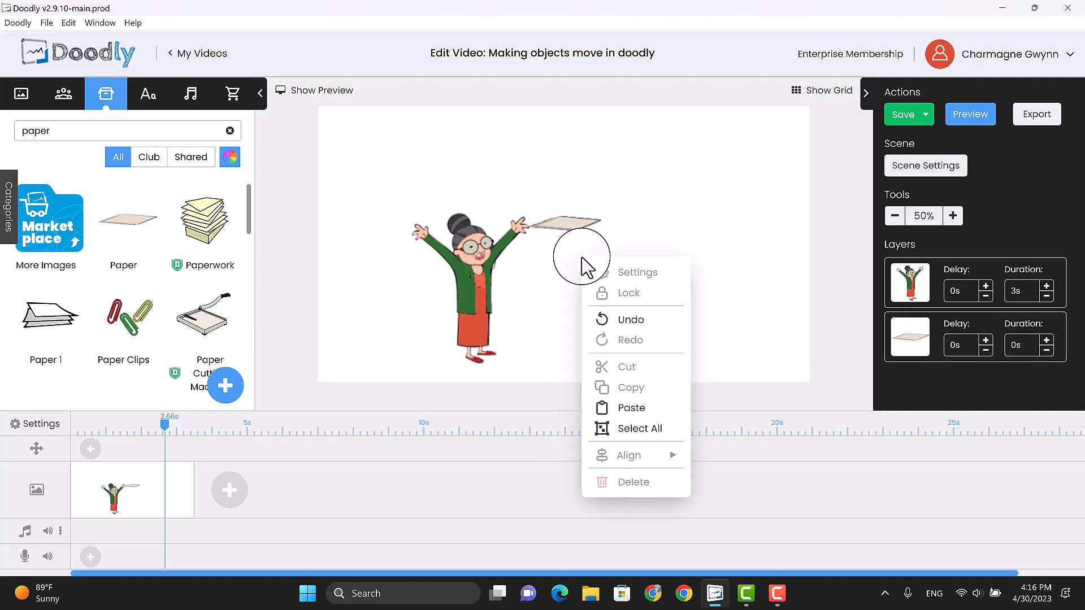
pyautogui.click(633, 410)
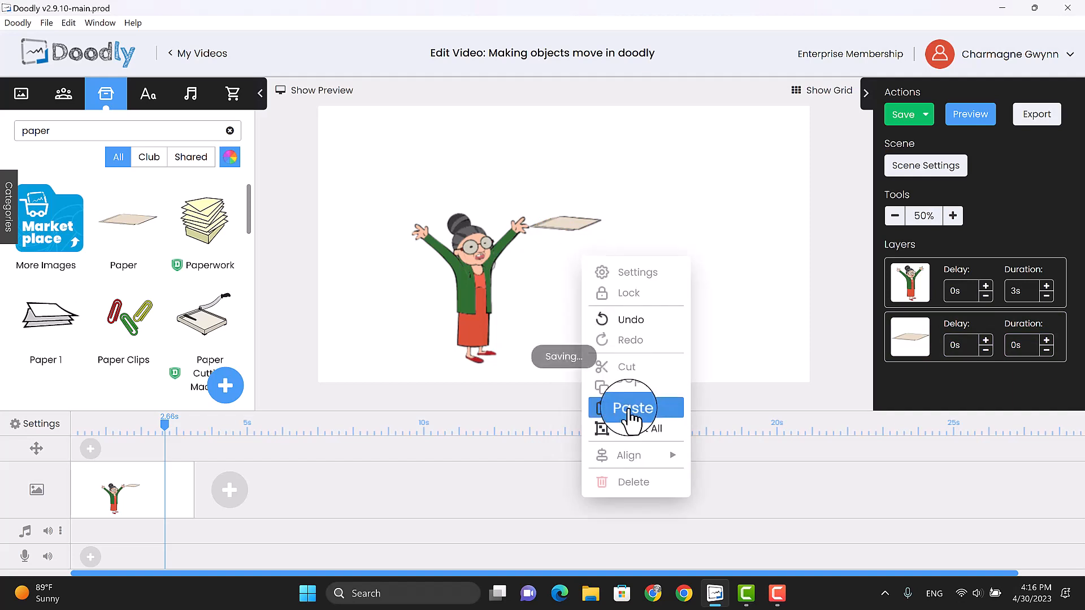
pyautogui.rightClick(640, 251)
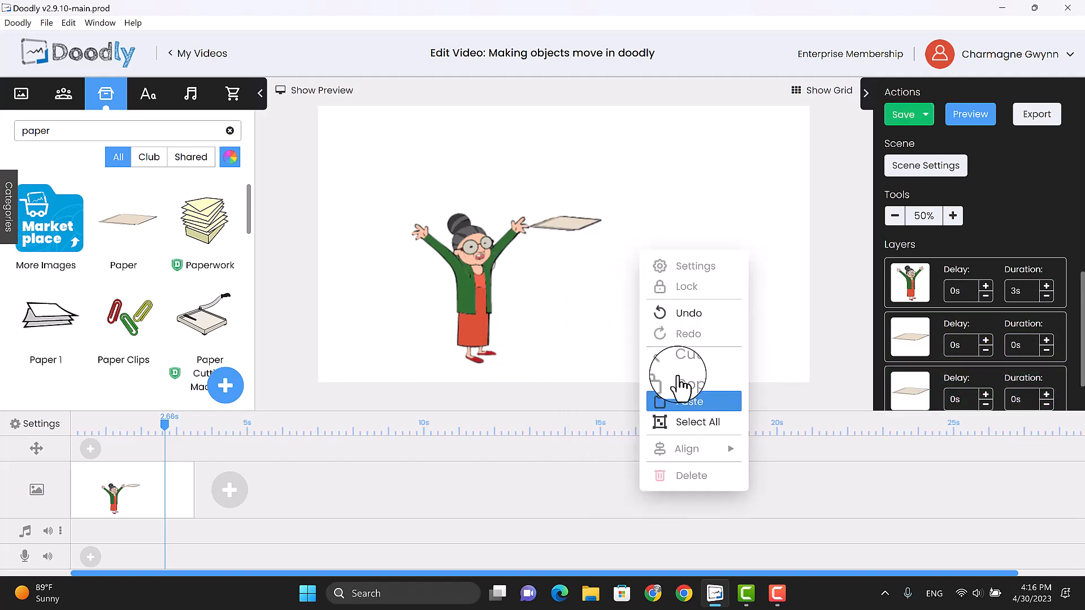
pyautogui.click(689, 406)
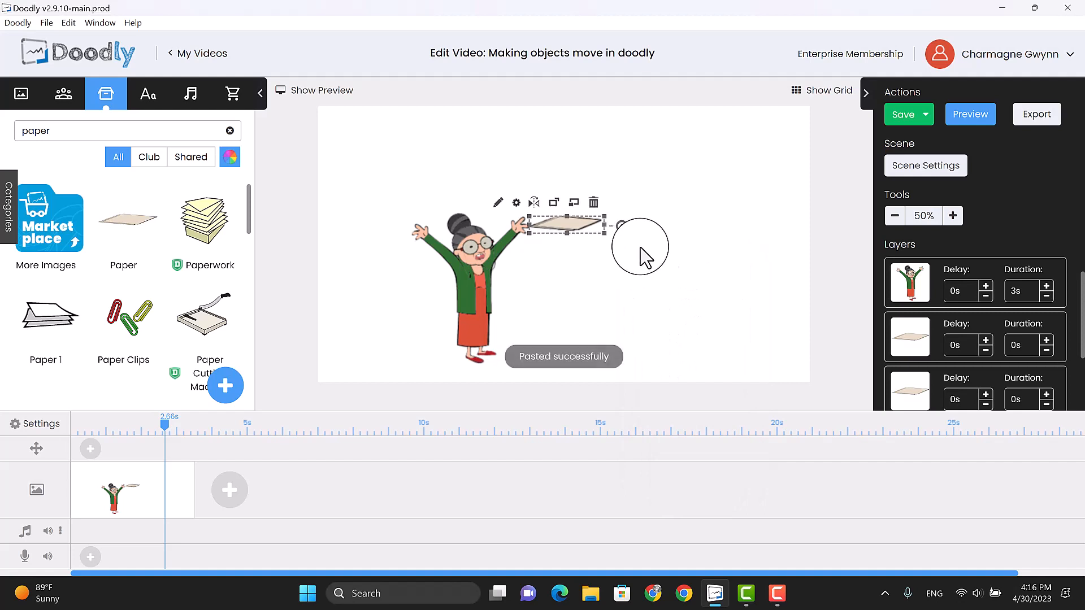
pyautogui.click(640, 249)
pyautogui.rightClick(641, 248)
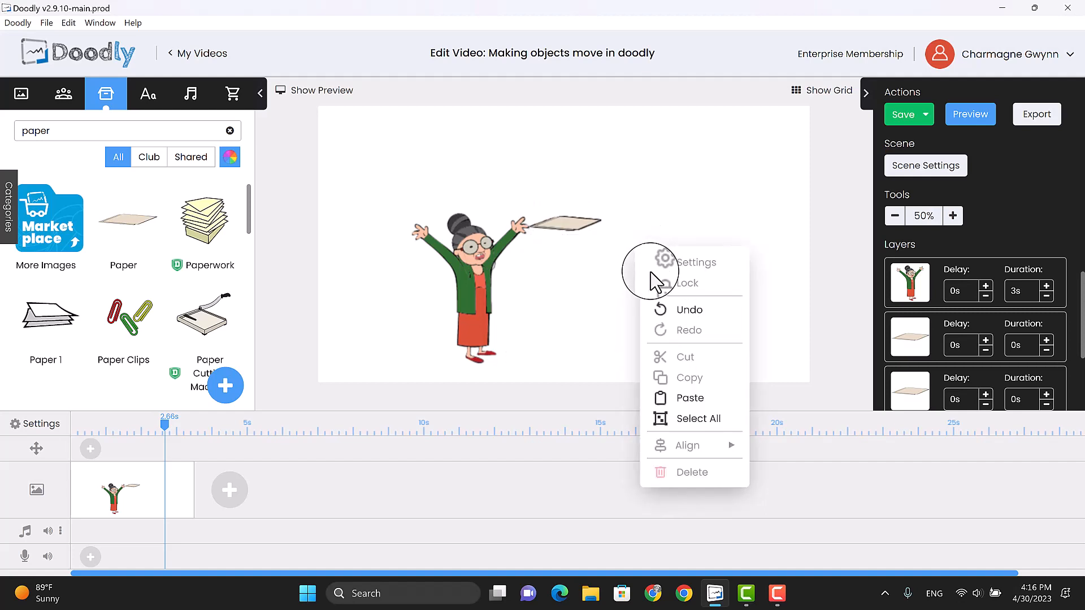
pyautogui.click(685, 397)
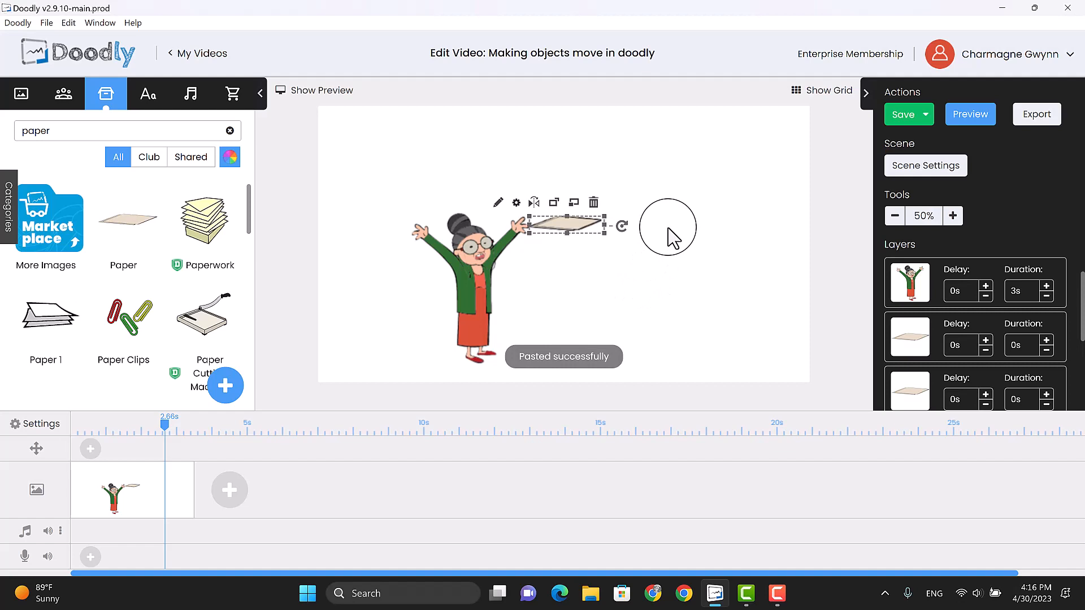
pyautogui.click(668, 235)
pyautogui.rightClick(668, 235)
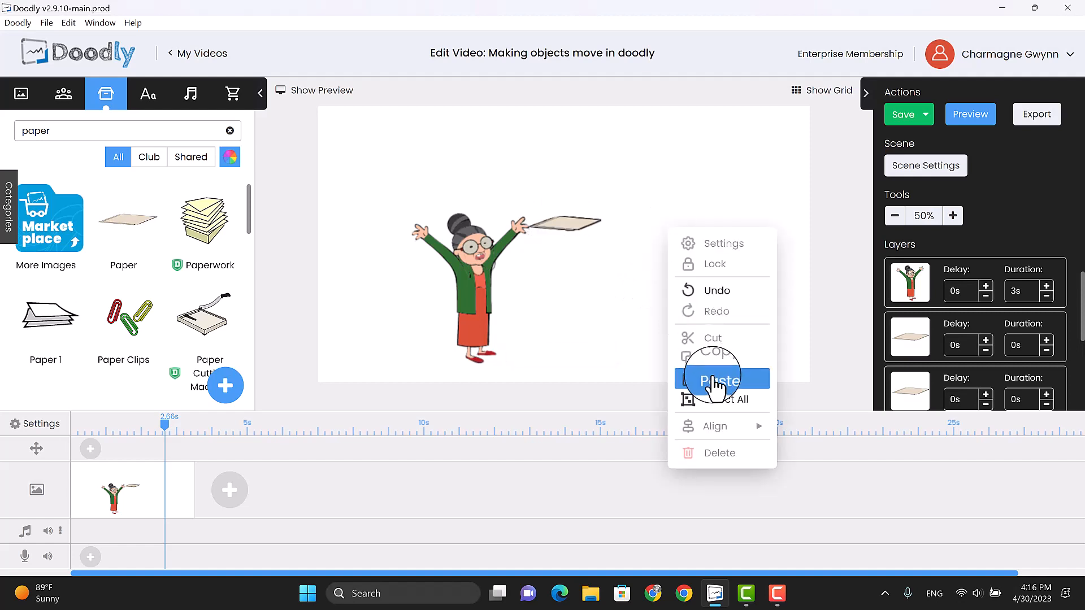
pyautogui.click(716, 381)
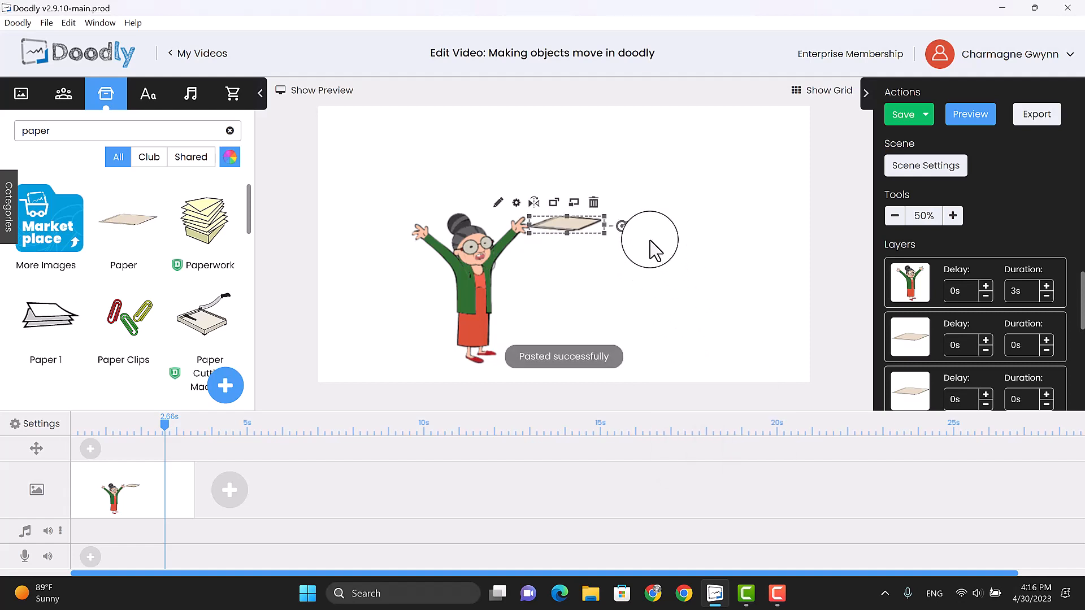
pyautogui.rightClick(650, 246)
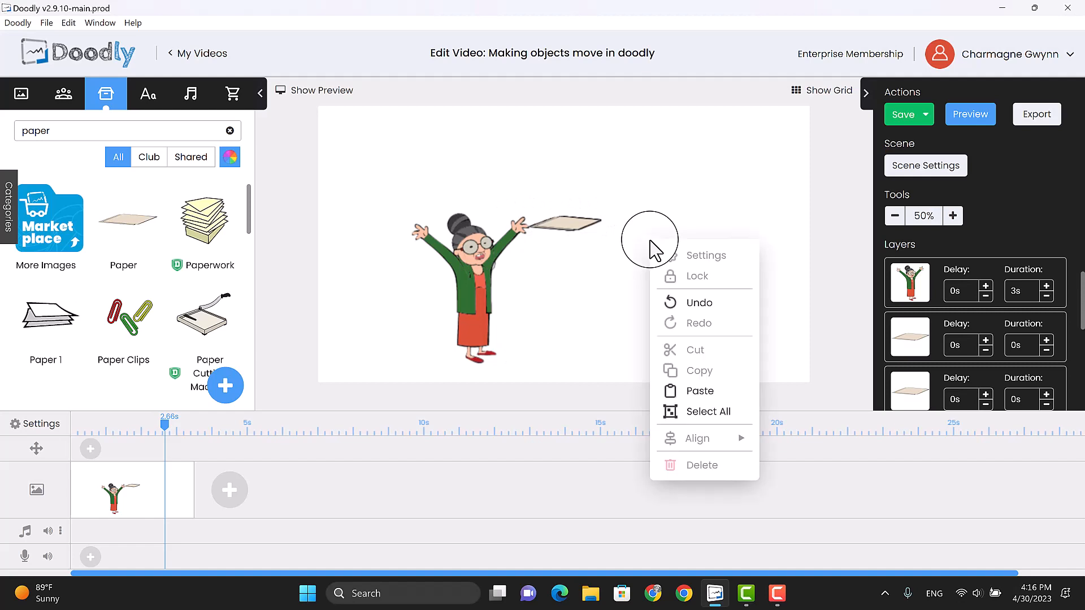
pyautogui.click(700, 391)
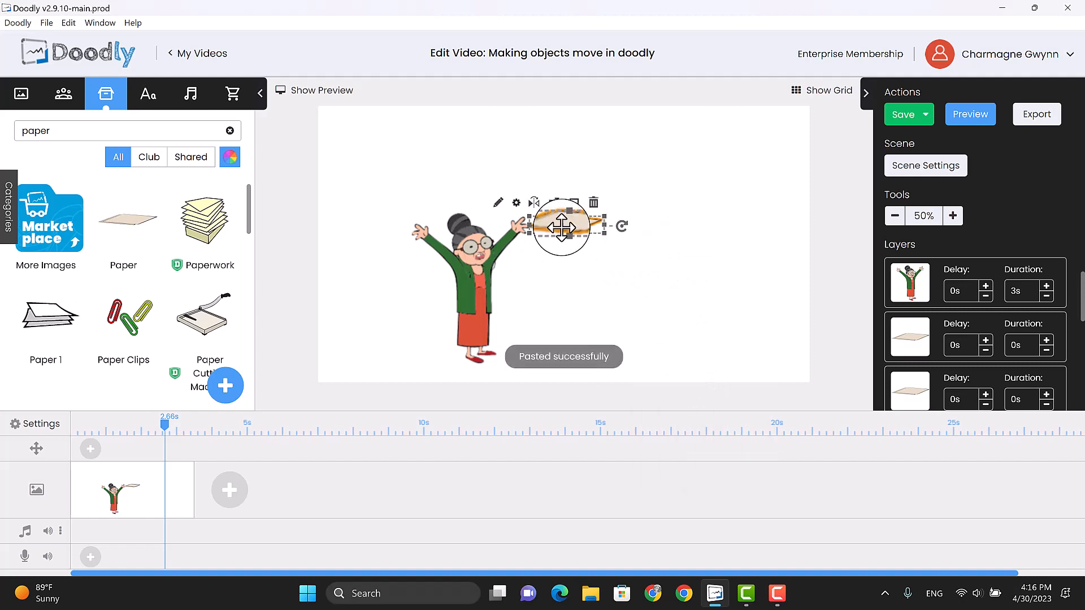
# Step: Spread the paper copies around the character: two beside the far hand, one above the head, and three stacked at the other hand
pyautogui.moveTo(561, 226); pyautogui.dragTo(359, 205)
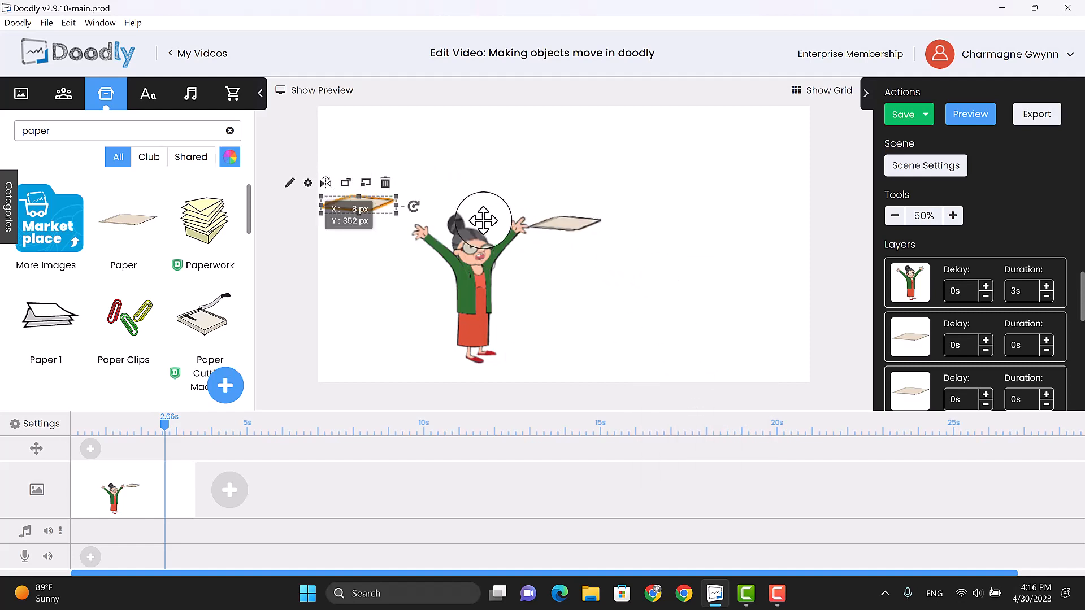
pyautogui.moveTo(561, 221); pyautogui.dragTo(448, 182)
pyautogui.moveTo(562, 229); pyautogui.dragTo(375, 244)
pyautogui.moveTo(567, 228); pyautogui.dragTo(569, 252)
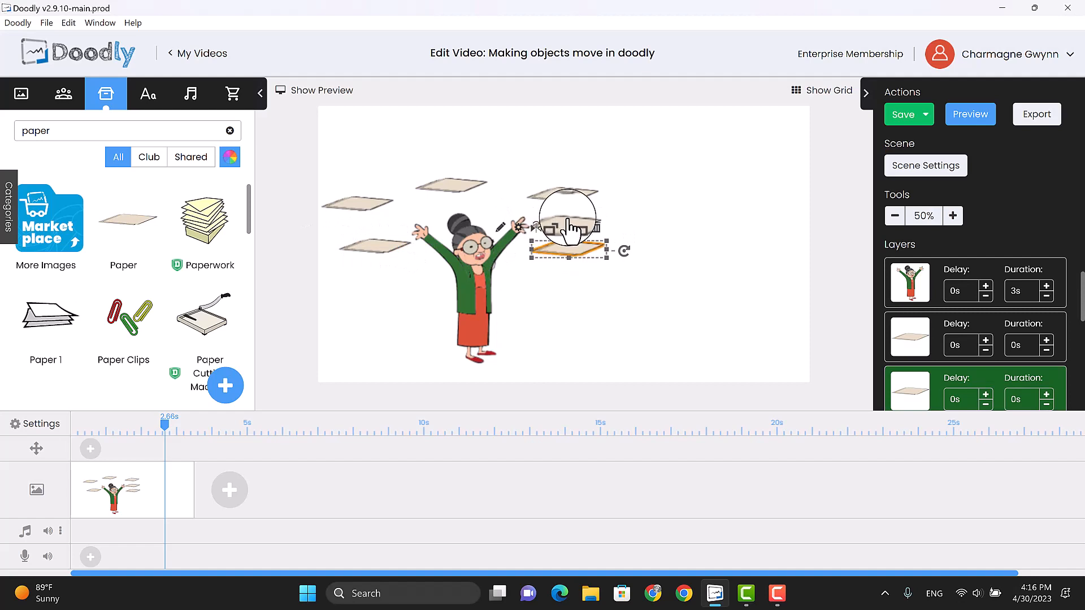
pyautogui.click(602, 214)
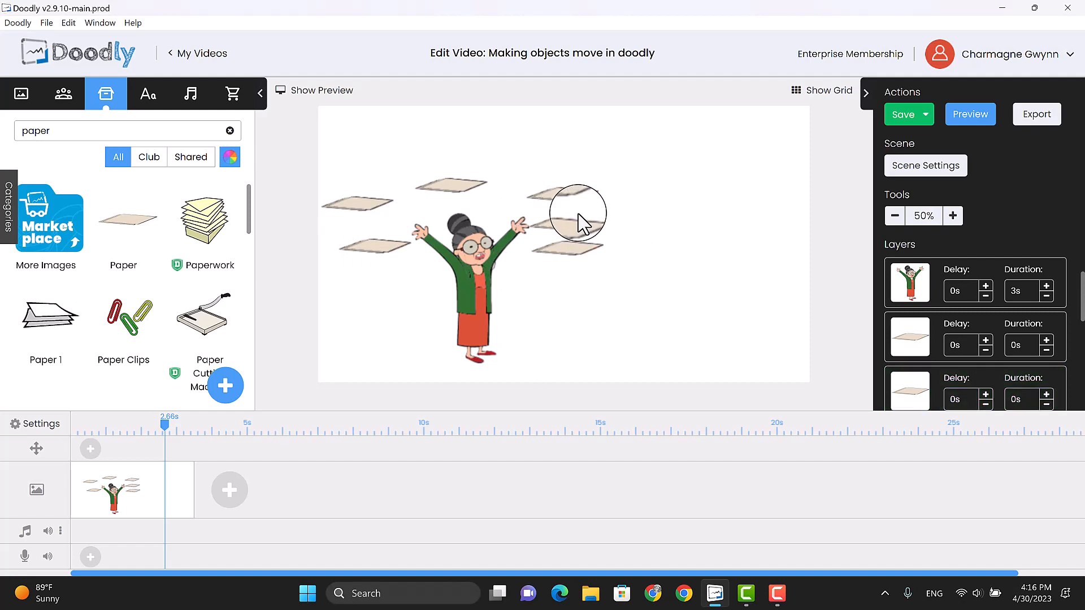
pyautogui.moveTo(582, 226)
pyautogui.mouseDown()
pyautogui.moveTo(623, 205)
pyautogui.moveTo(591, 222)
pyautogui.mouseUp()
pyautogui.click(658, 251)
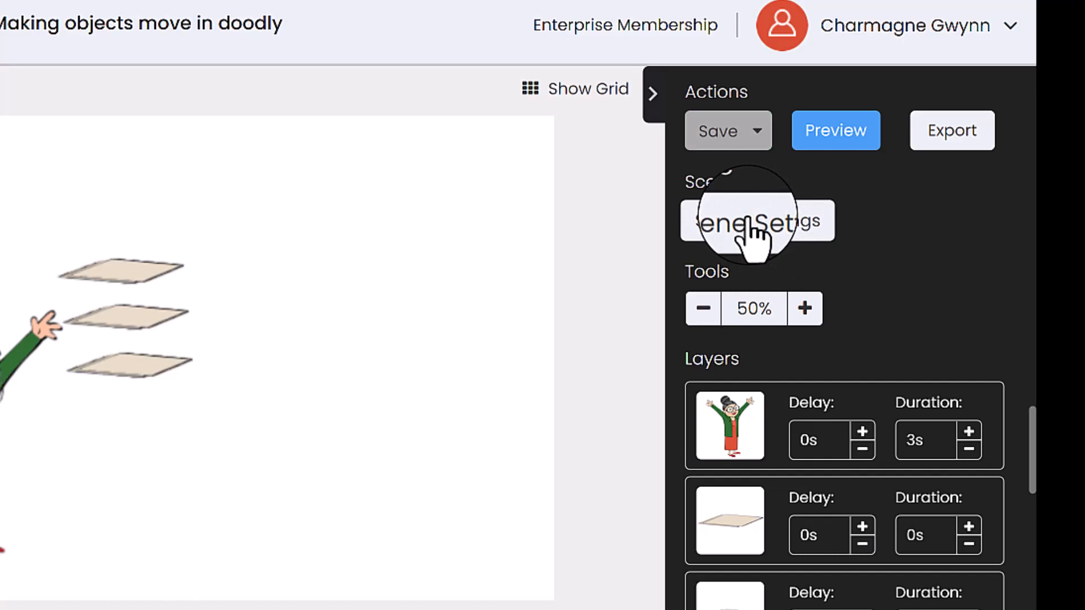
# Step: Set the scene to have no exit animation, then duplicate the scene in the timeline
pyautogui.click(749, 224)
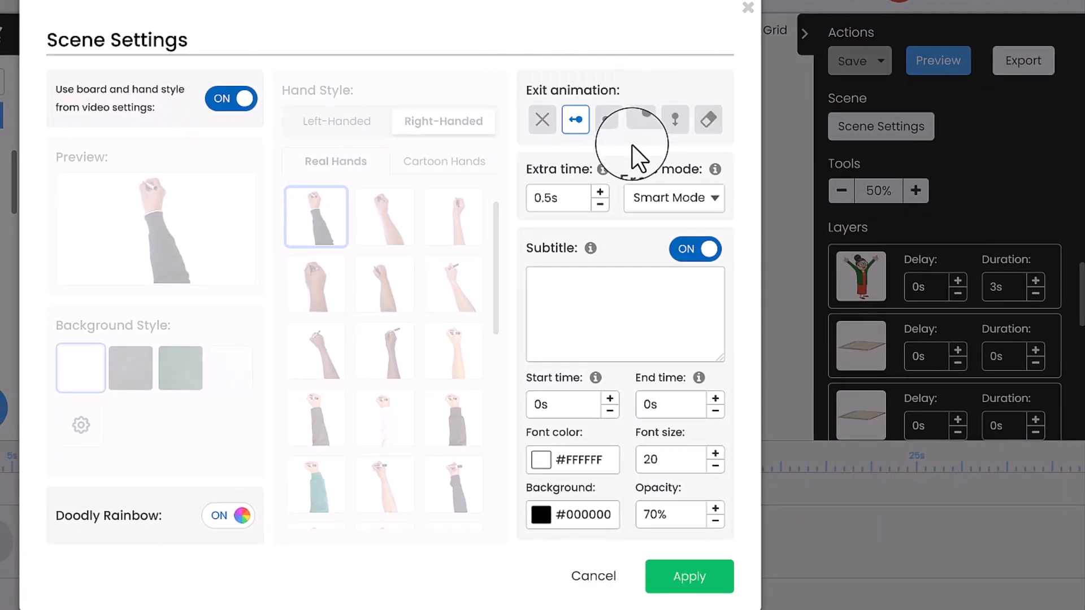
pyautogui.click(541, 123)
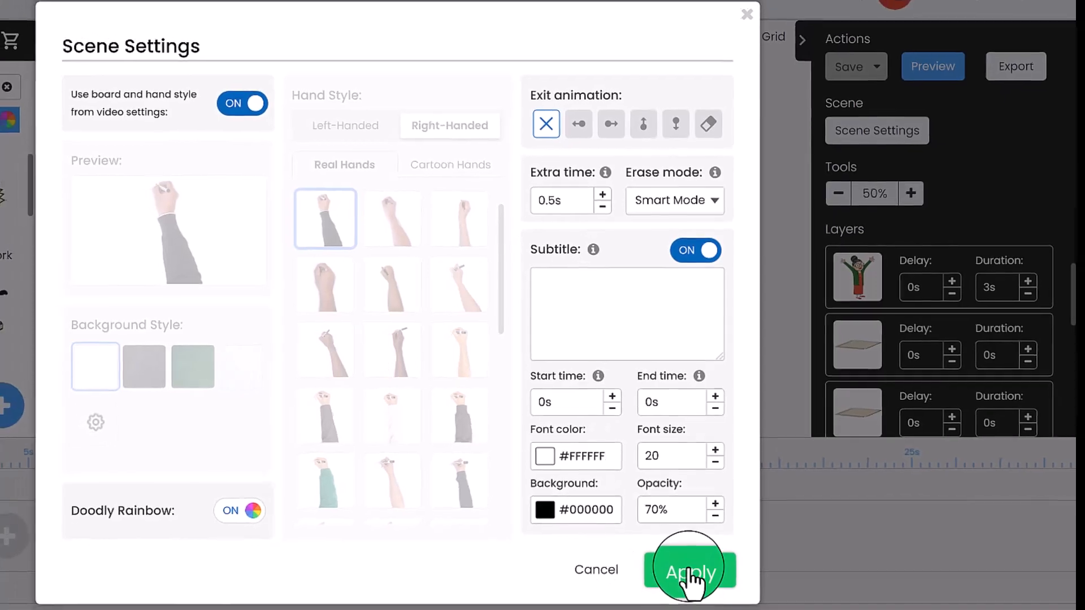
pyautogui.click(690, 574)
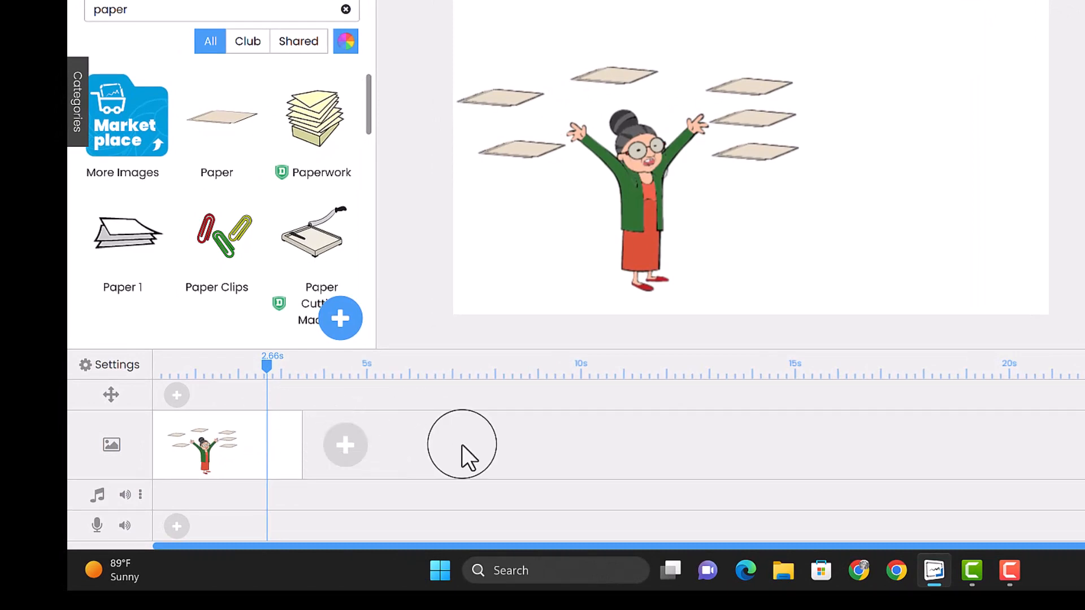
pyautogui.rightClick(255, 438)
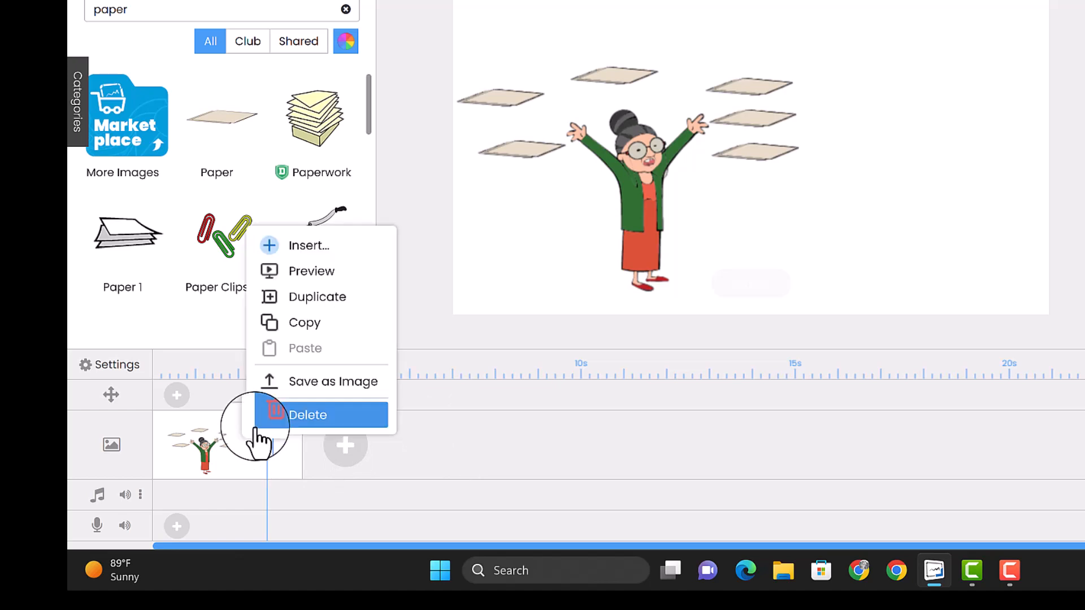
pyautogui.click(332, 298)
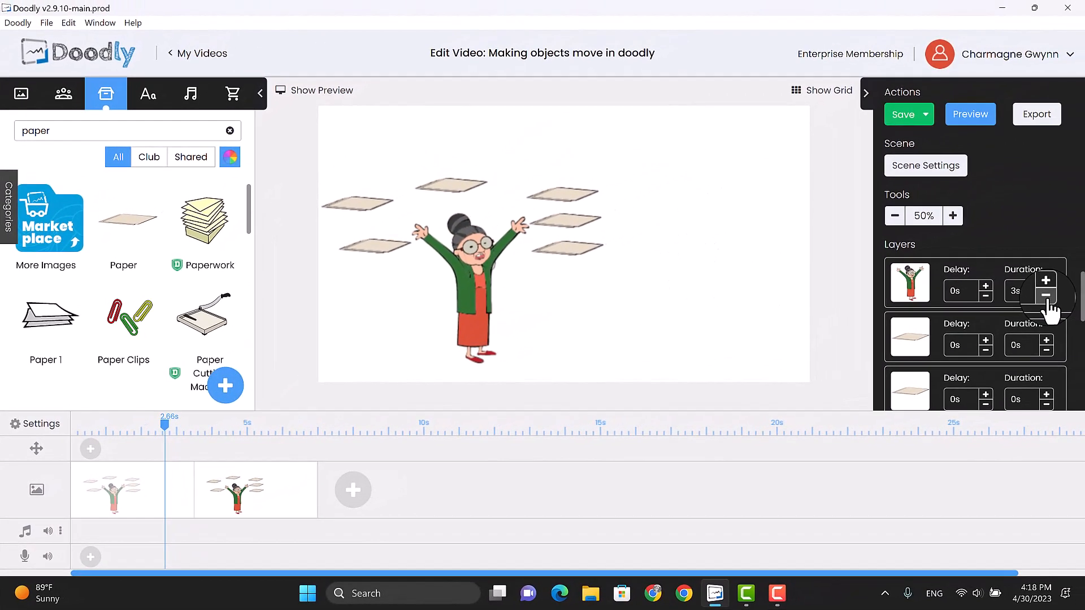
# Step: Set the duration of the character layer to 0s in the duplicated scene
pyautogui.click(1046, 296)
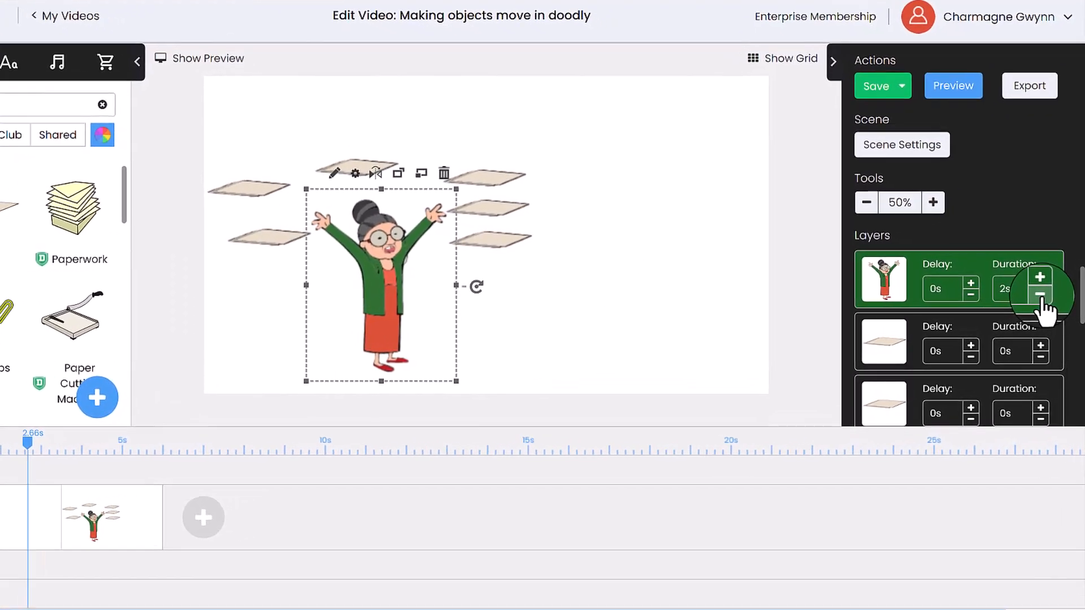
pyautogui.click(1040, 295)
pyautogui.click(1040, 294)
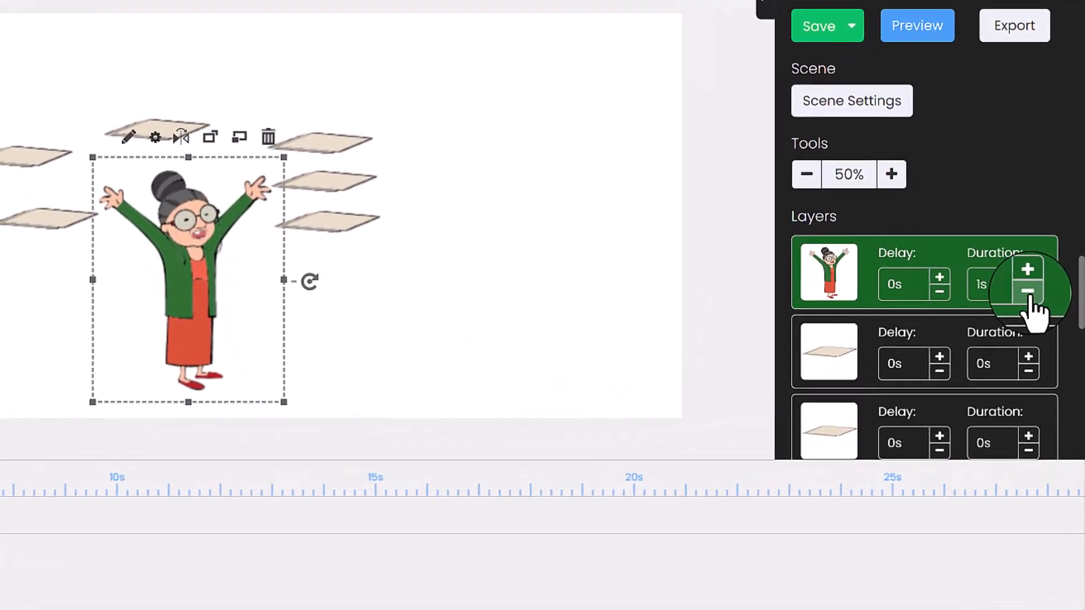
pyautogui.click(1040, 295)
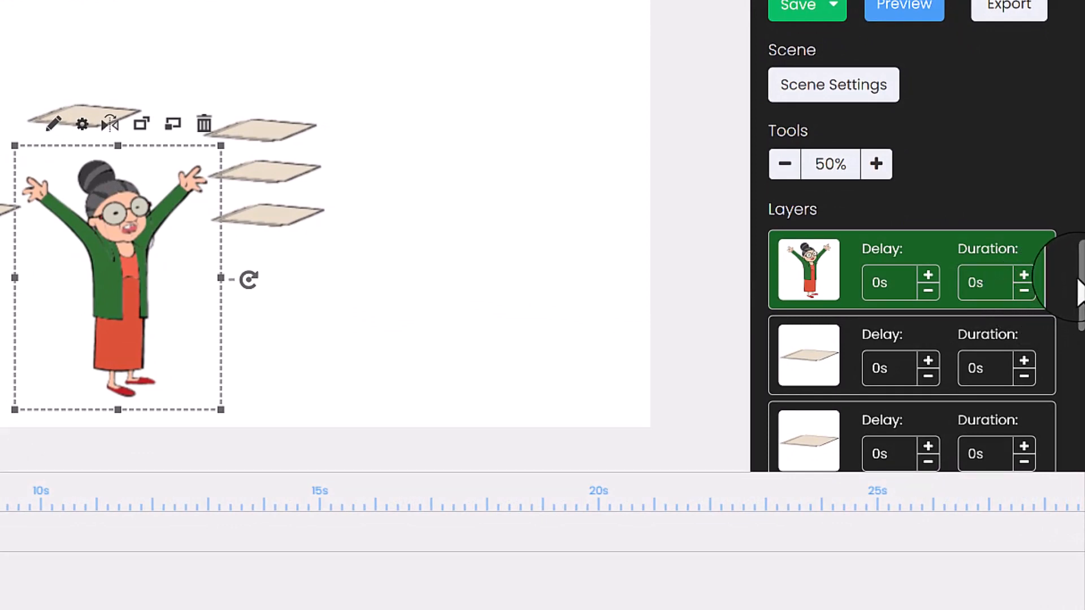
pyautogui.moveTo(1080, 286); pyautogui.dragTo(1080, 254)
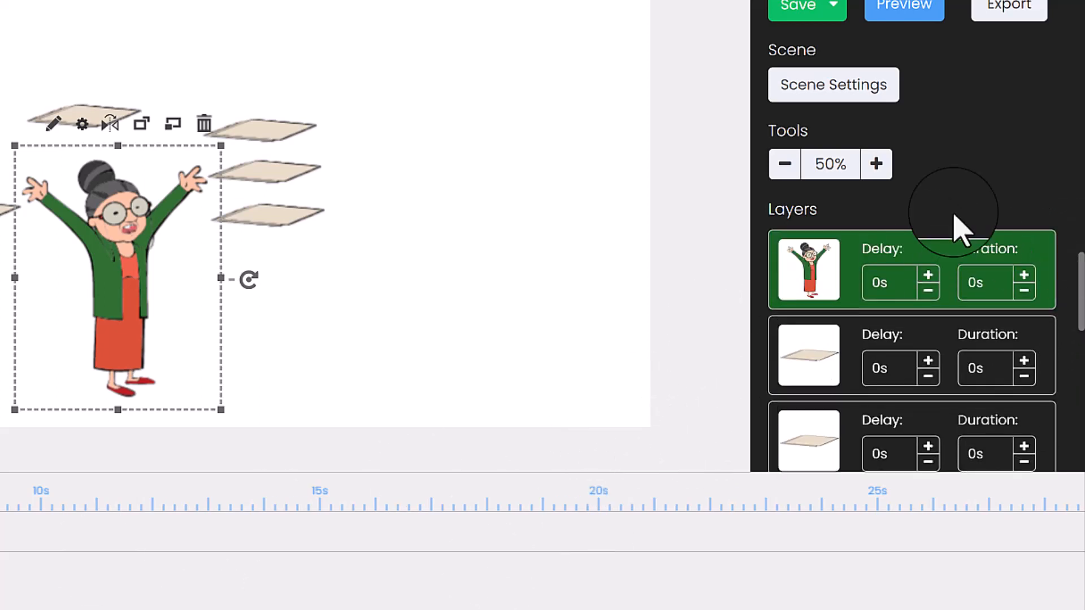
# Step: Apply the duplicated scene's settings with no exit animation and 0.5s extra time, then deselect the character
pyautogui.click(808, 93)
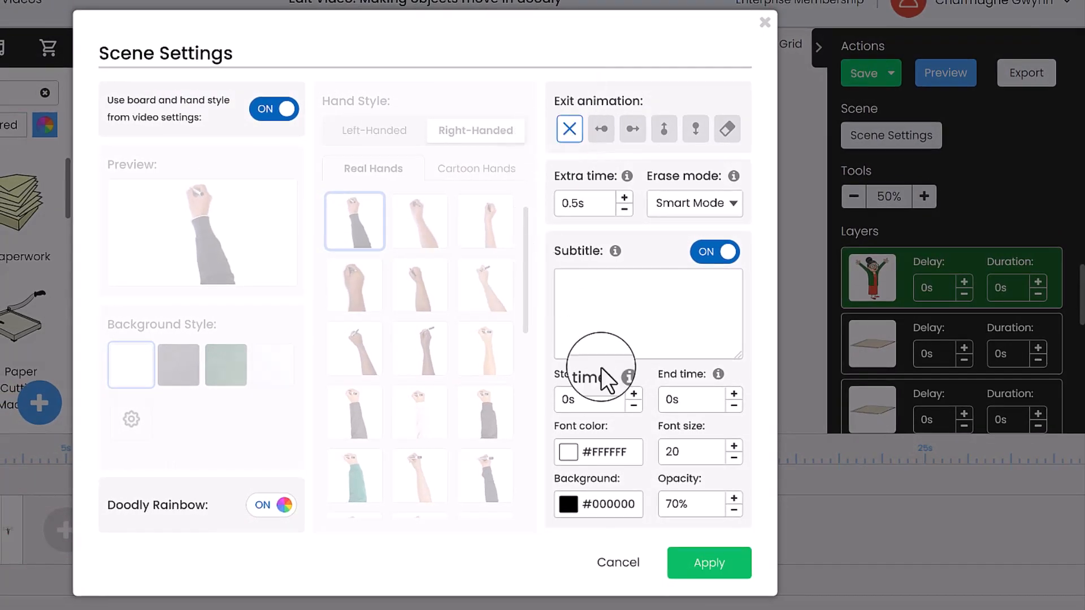
pyautogui.click(710, 565)
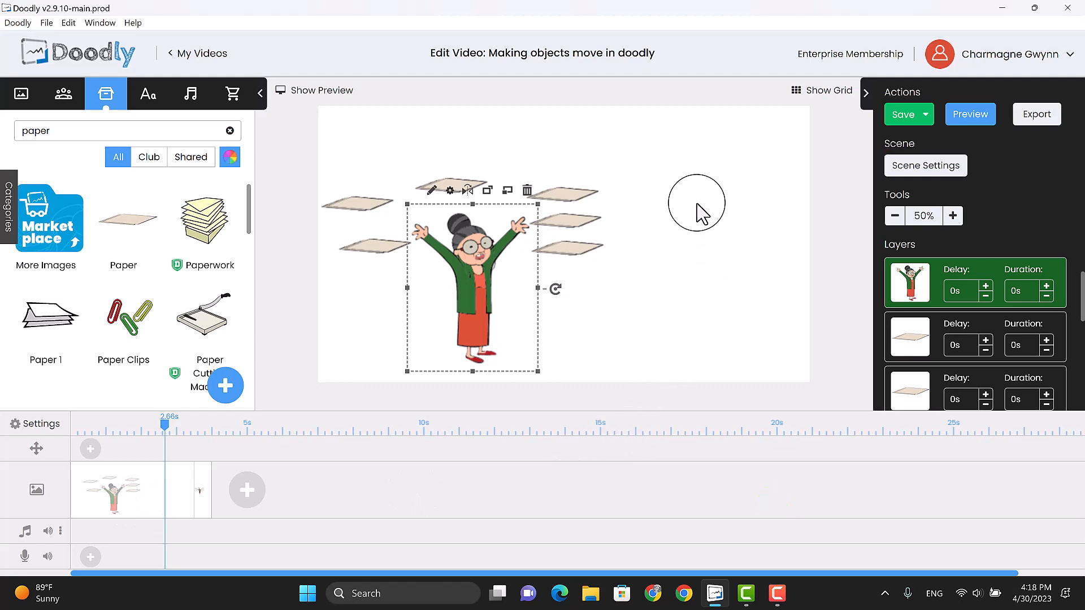
pyautogui.click(650, 280)
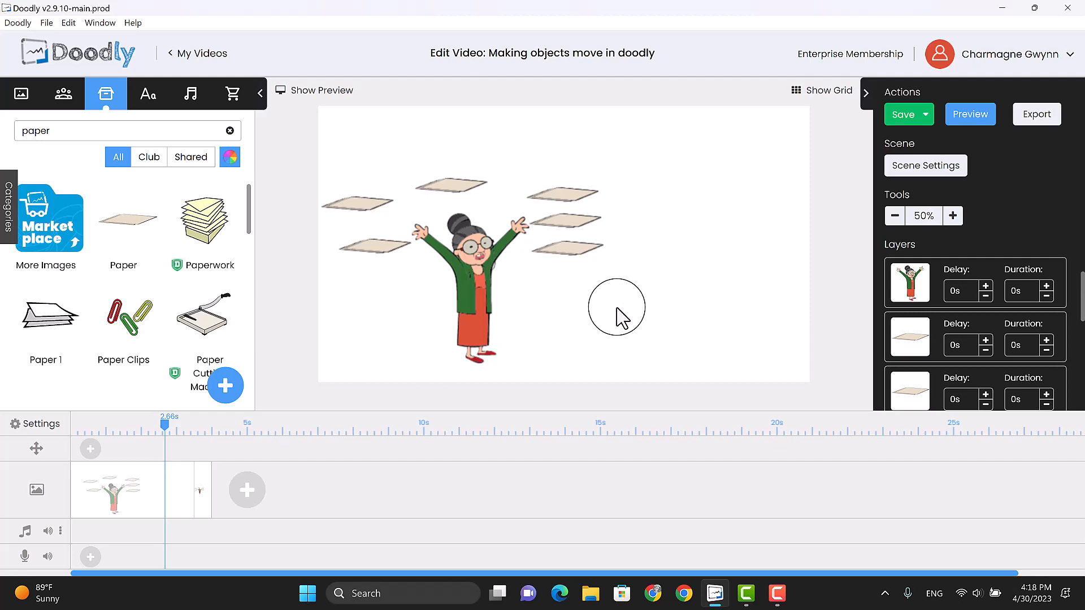
# Step: Raise all six papers to spots above the character's head and hands in the second scene, and preview the result
pyautogui.moveTo(365, 206); pyautogui.dragTo(369, 145)
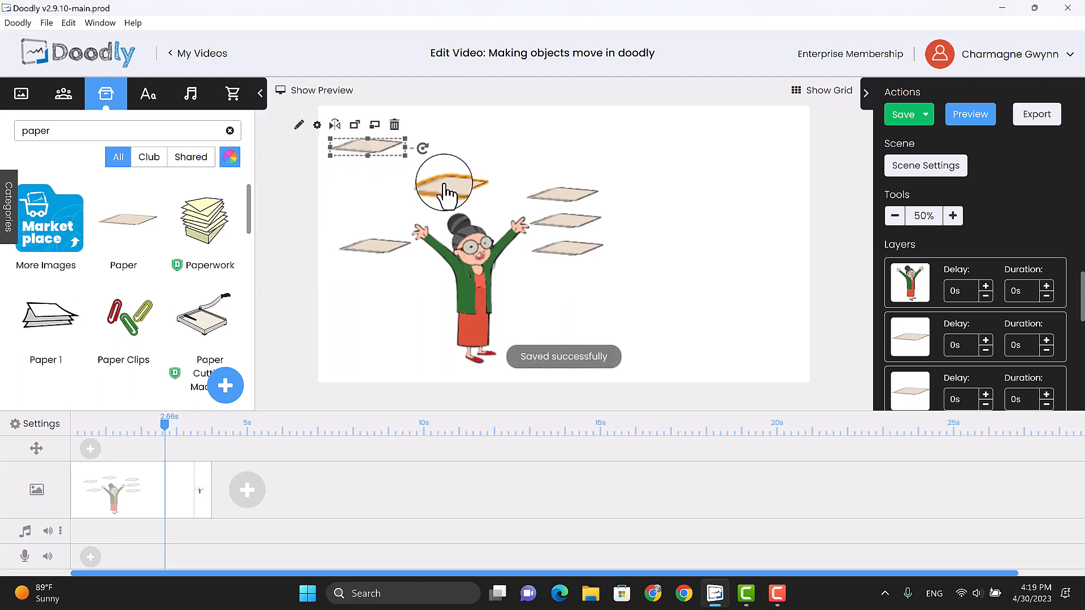
pyautogui.moveTo(451, 185); pyautogui.dragTo(459, 160)
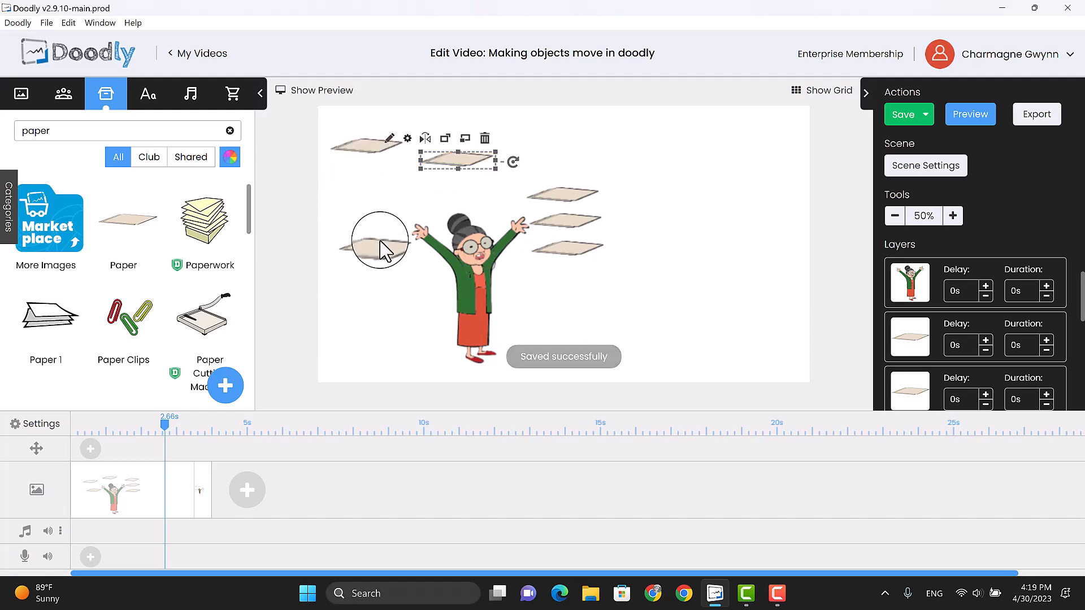
pyautogui.moveTo(369, 244); pyautogui.dragTo(378, 197)
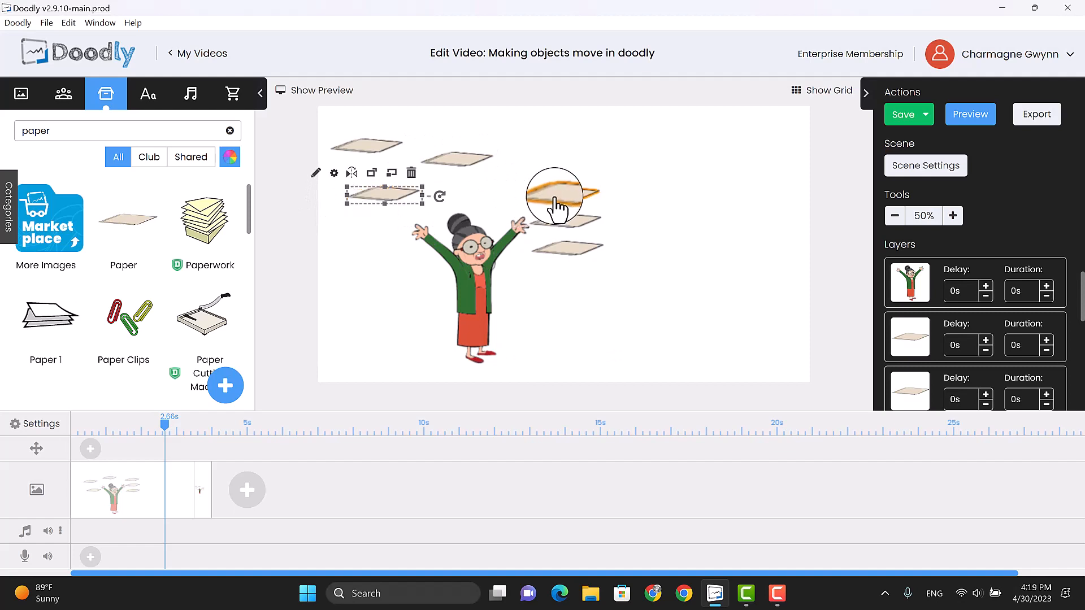
pyautogui.moveTo(561, 191); pyautogui.dragTo(543, 141)
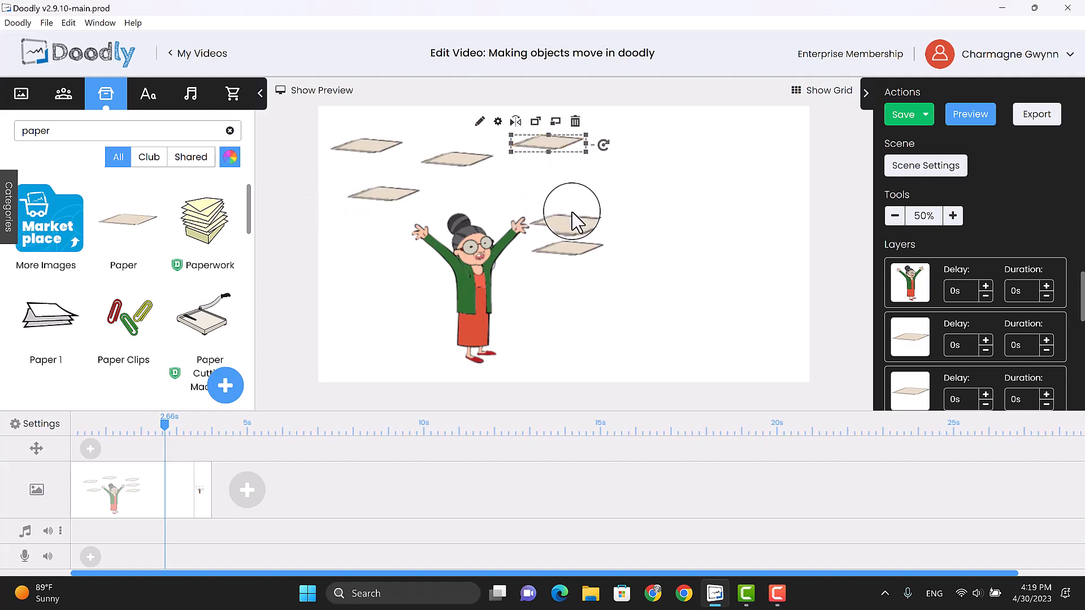
pyautogui.moveTo(568, 221); pyautogui.dragTo(572, 172)
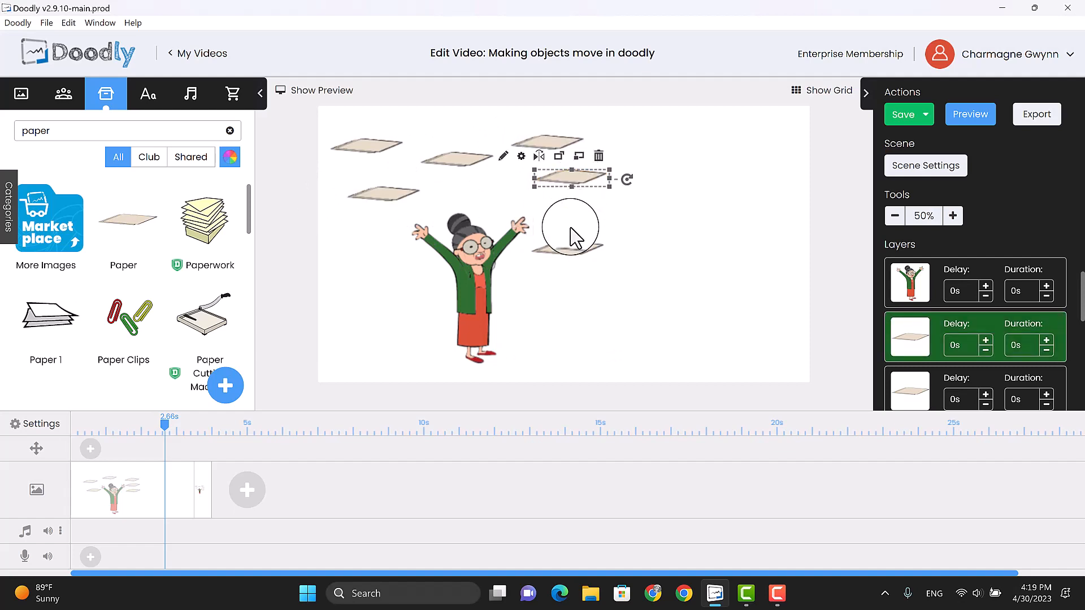
pyautogui.moveTo(571, 246); pyautogui.dragTo(571, 201)
pyautogui.click(681, 277)
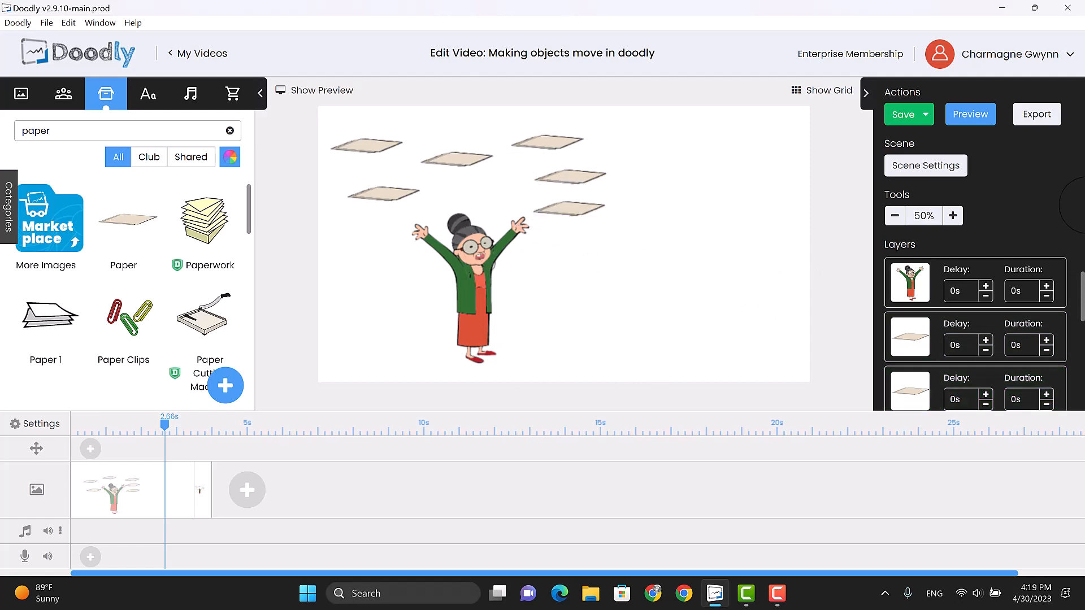
pyautogui.click(976, 119)
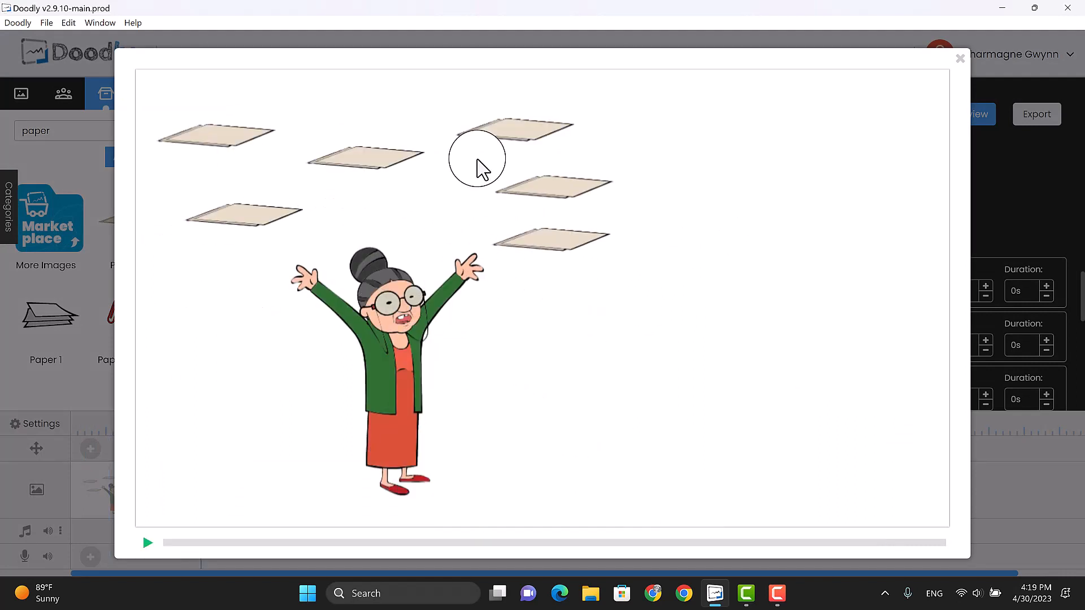
pyautogui.click(960, 59)
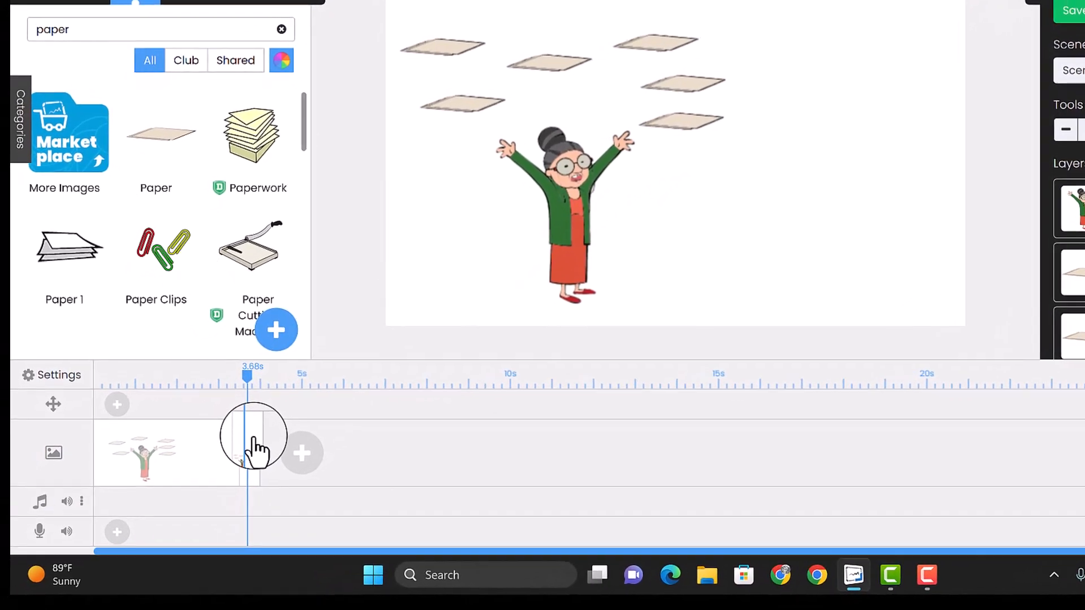
# Step: Duplicate the second scene and move the copy's six papers further up into two rows near the canvas's upper edge
pyautogui.rightClick(254, 440)
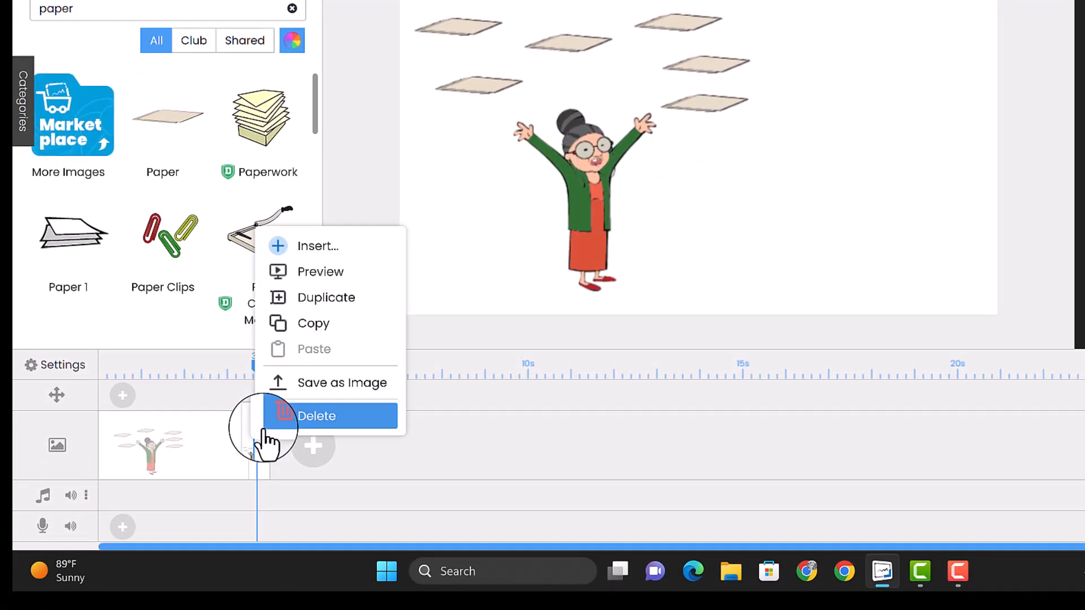
pyautogui.click(349, 313)
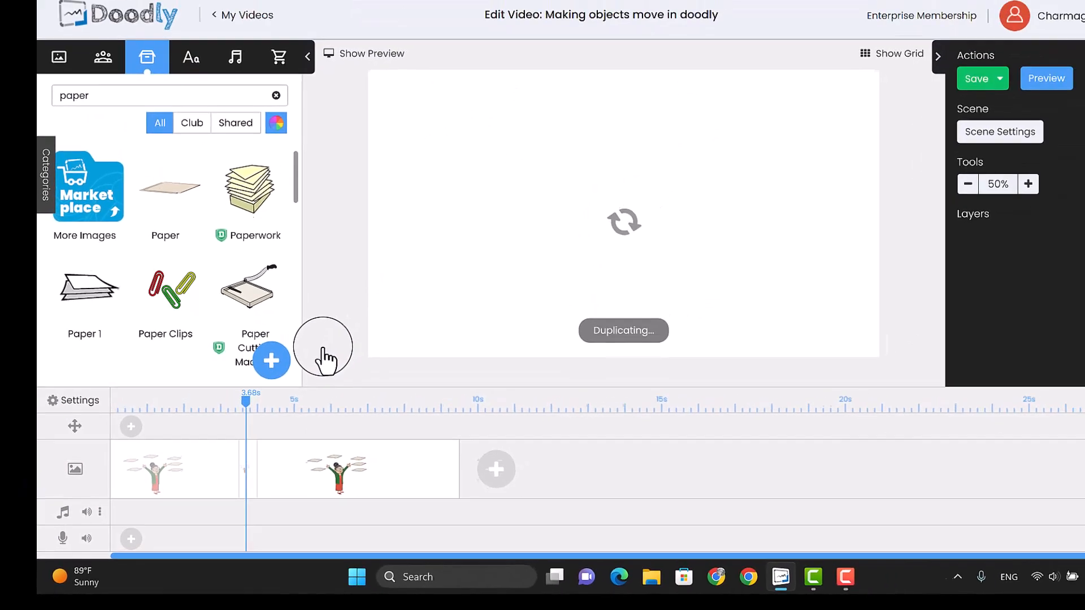
pyautogui.click(430, 126)
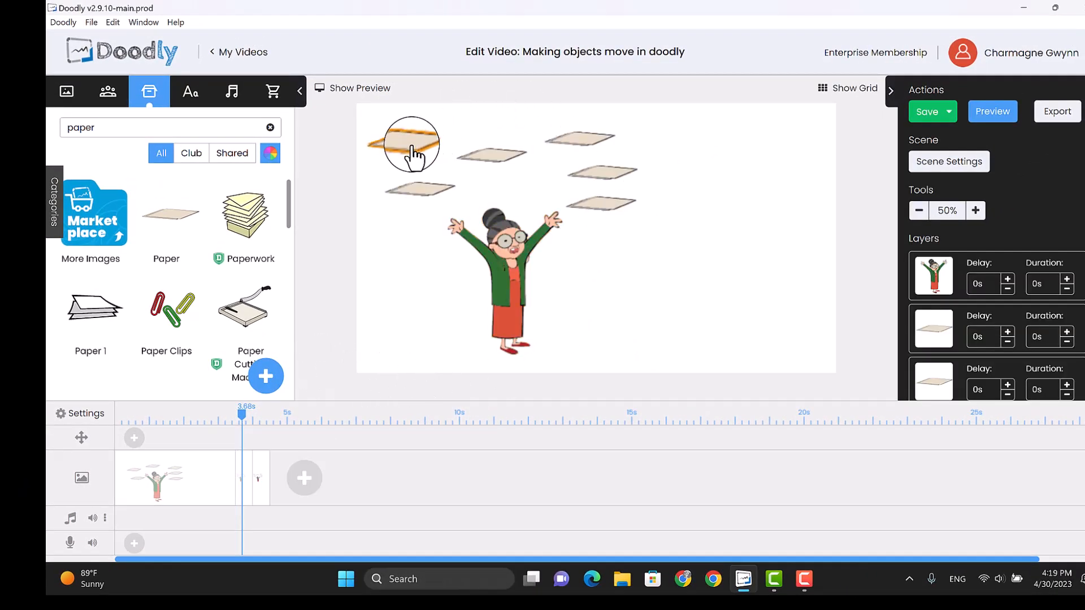
pyautogui.moveTo(412, 154); pyautogui.dragTo(447, 127)
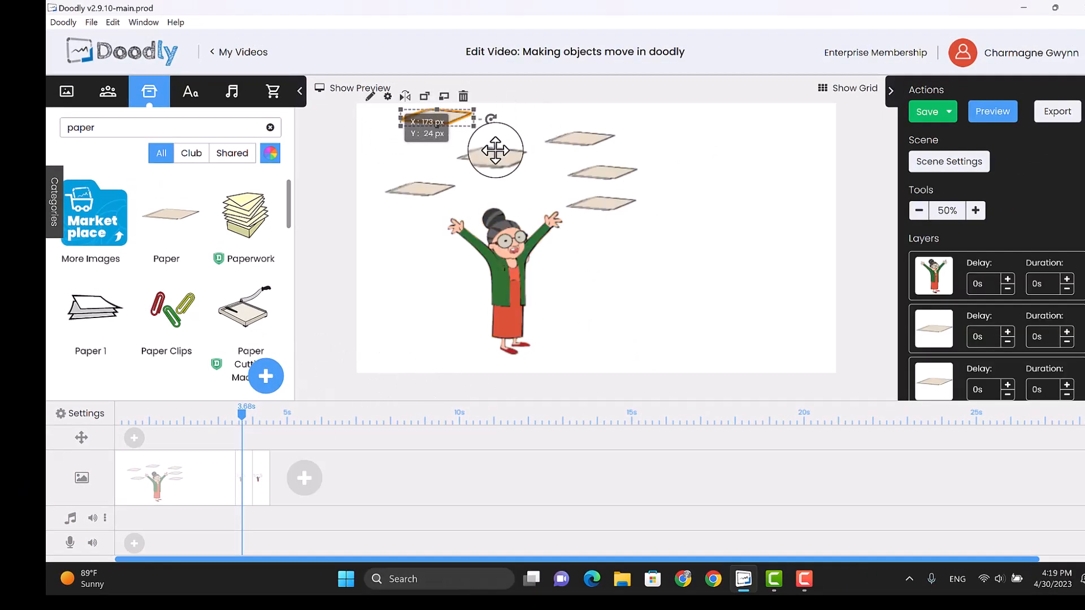
pyautogui.moveTo(496, 169); pyautogui.dragTo(506, 143)
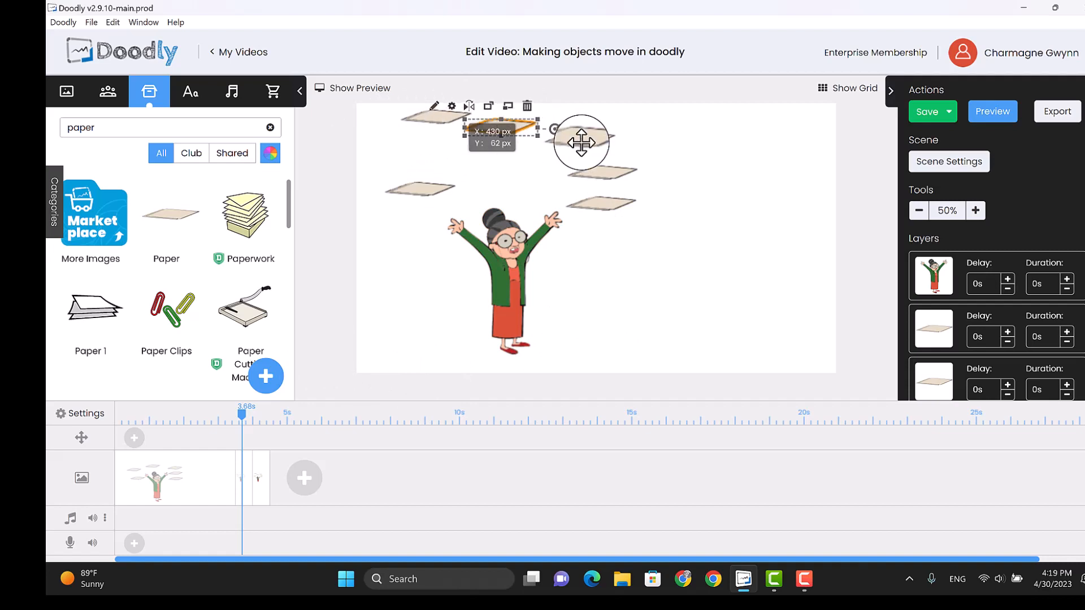
pyautogui.moveTo(588, 150)
pyautogui.mouseDown()
pyautogui.moveTo(582, 120)
pyautogui.moveTo(598, 136)
pyautogui.mouseUp()
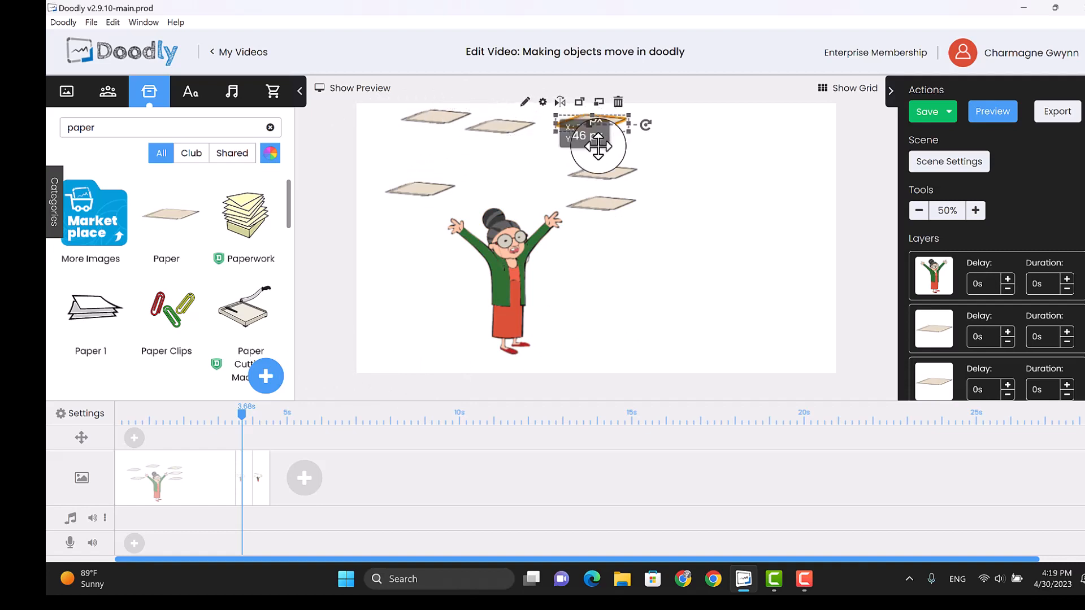
pyautogui.moveTo(607, 178); pyautogui.dragTo(565, 150)
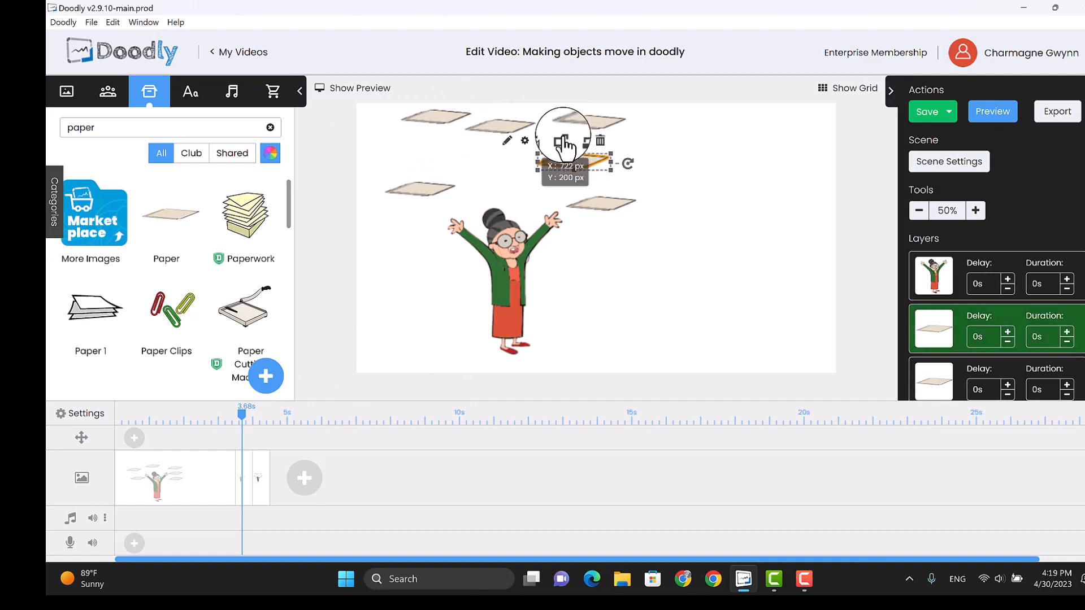
pyautogui.moveTo(605, 206); pyautogui.dragTo(633, 157)
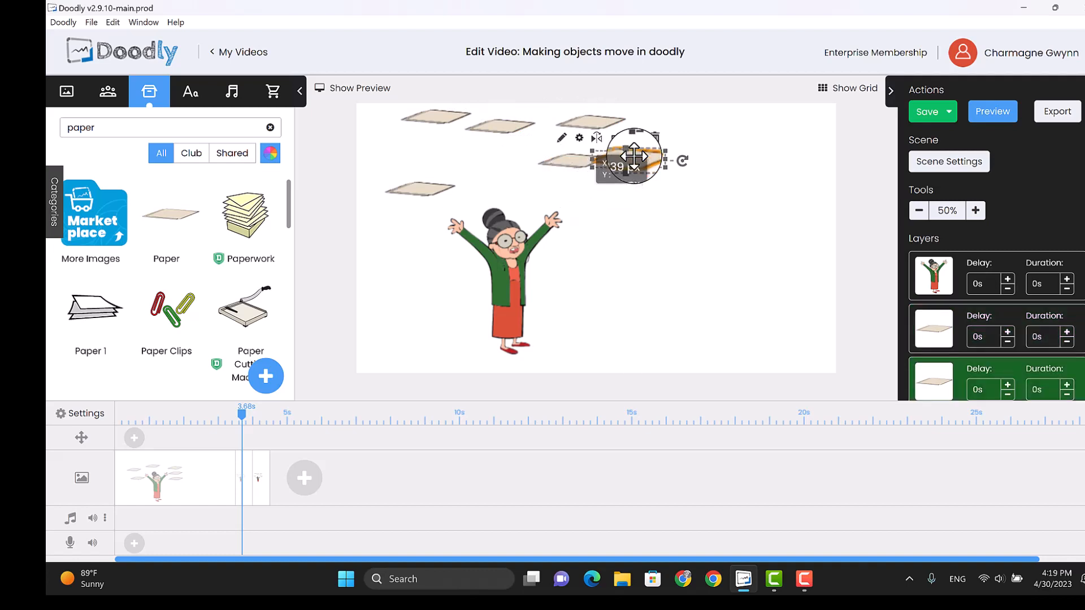
pyautogui.moveTo(424, 182); pyautogui.dragTo(484, 156)
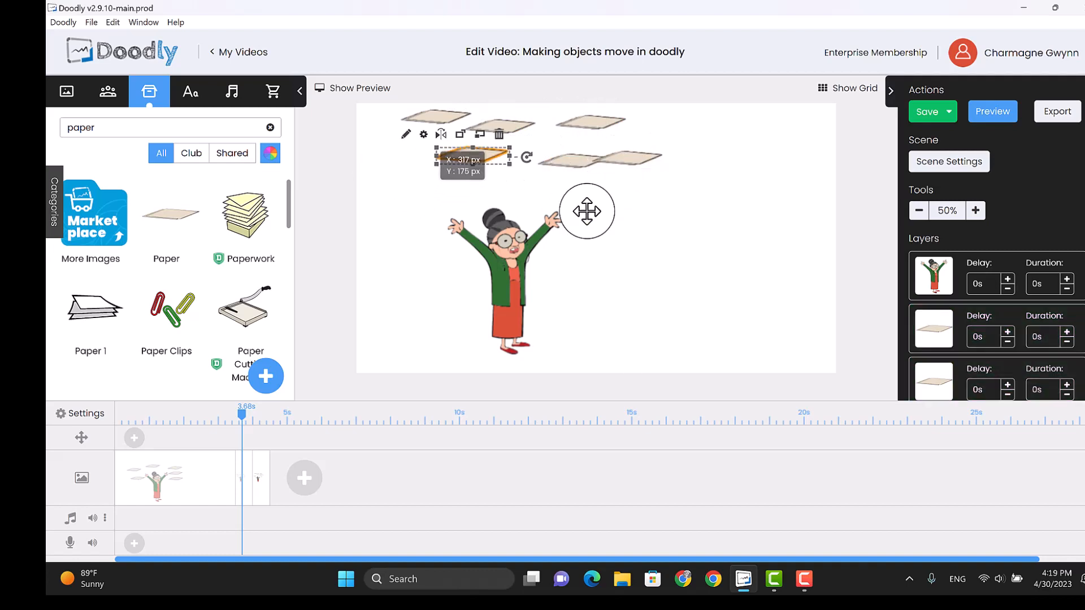
pyautogui.moveTo(587, 211); pyautogui.dragTo(587, 212)
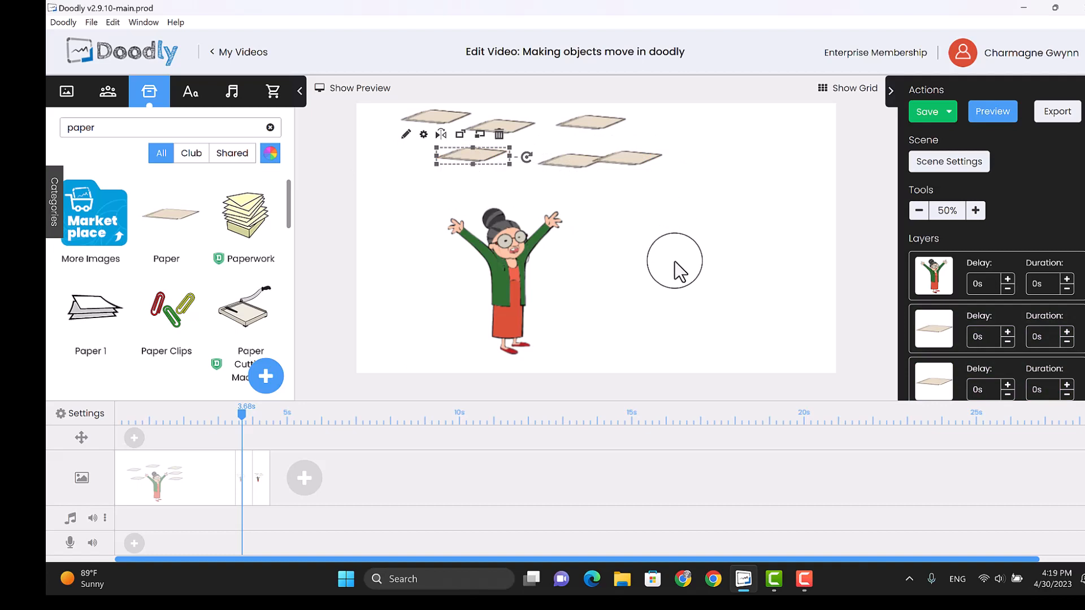
# Step: Duplicate the third scene and lower the copy's six papers to around the character's head and raised hands
pyautogui.rightClick(266, 481)
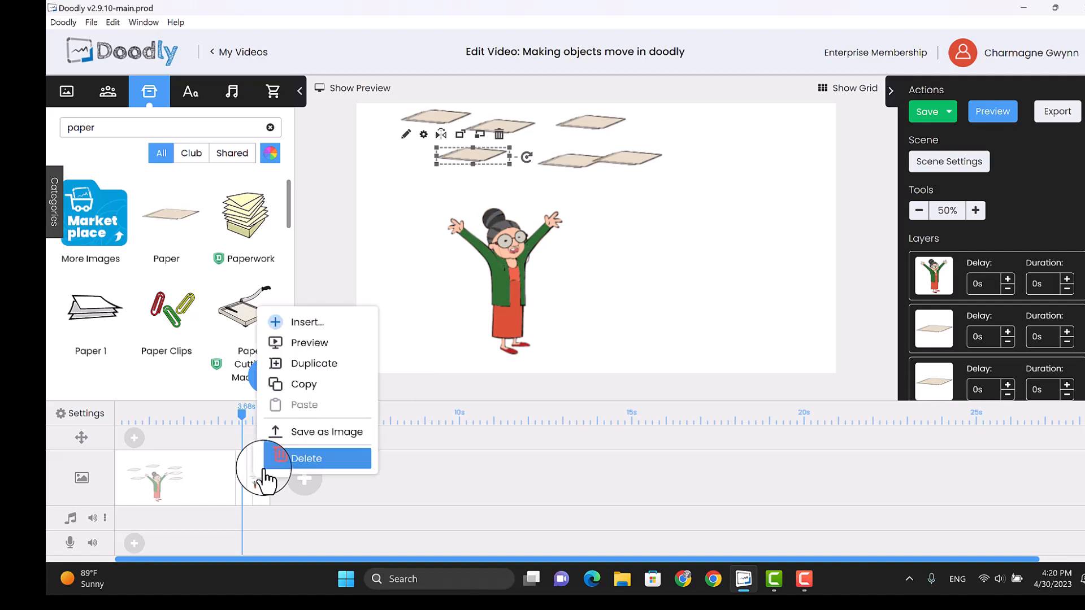
pyautogui.click(337, 365)
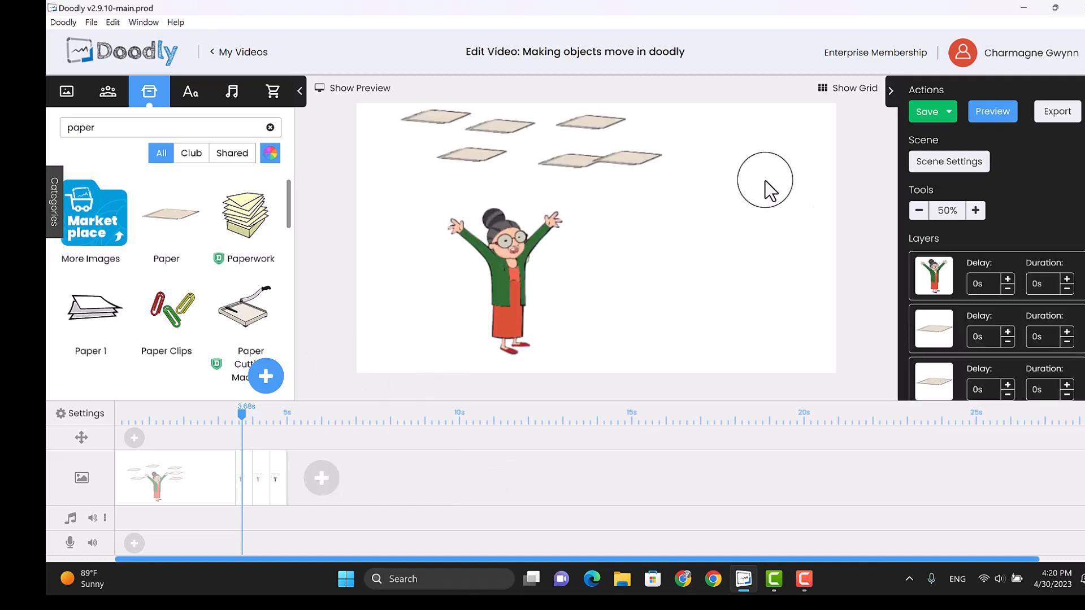
pyautogui.moveTo(629, 159); pyautogui.dragTo(619, 252)
pyautogui.moveTo(581, 164); pyautogui.dragTo(585, 214)
pyautogui.moveTo(589, 117); pyautogui.dragTo(583, 182)
pyautogui.moveTo(472, 155); pyautogui.dragTo(418, 230)
pyautogui.moveTo(501, 123); pyautogui.dragTo(505, 191)
pyautogui.moveTo(437, 113); pyautogui.dragTo(431, 187)
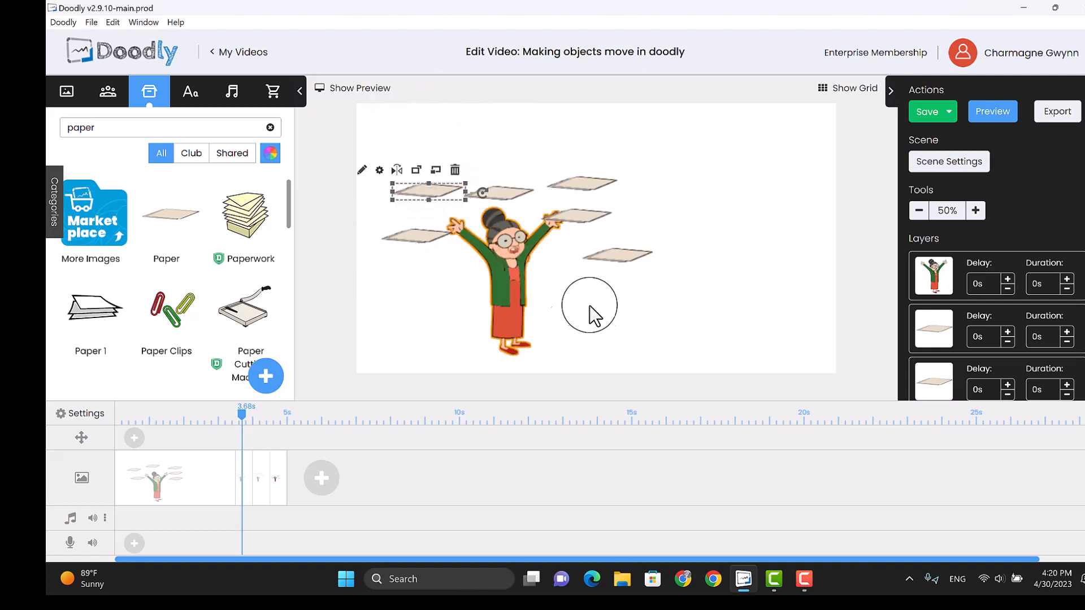
# Step: Duplicate the fourth scene and lower the copy's papers beside the character's body, three on each side
pyautogui.rightClick(282, 471)
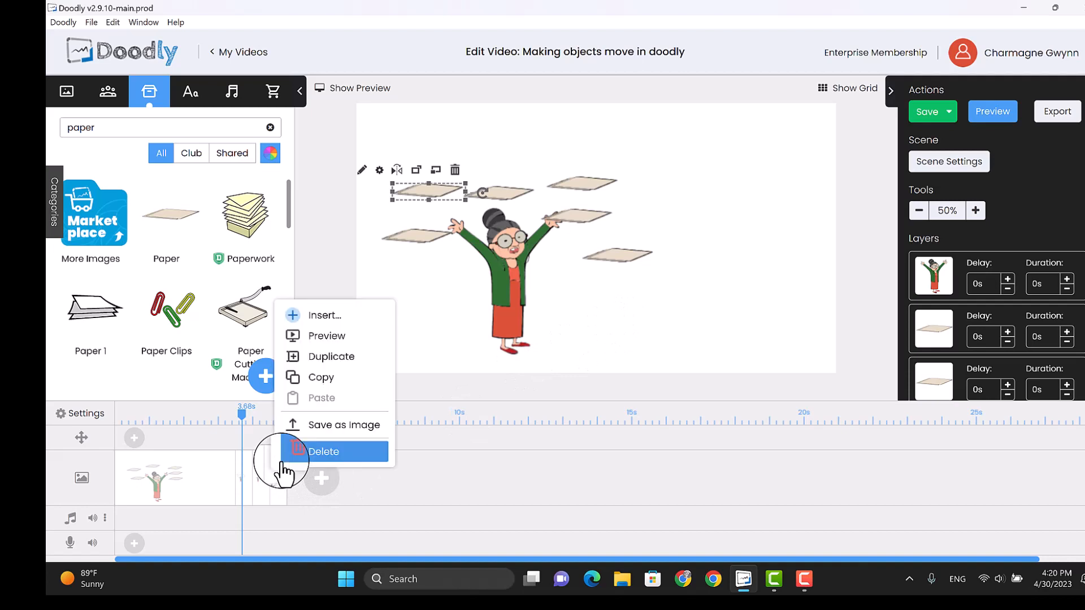
pyautogui.click(359, 357)
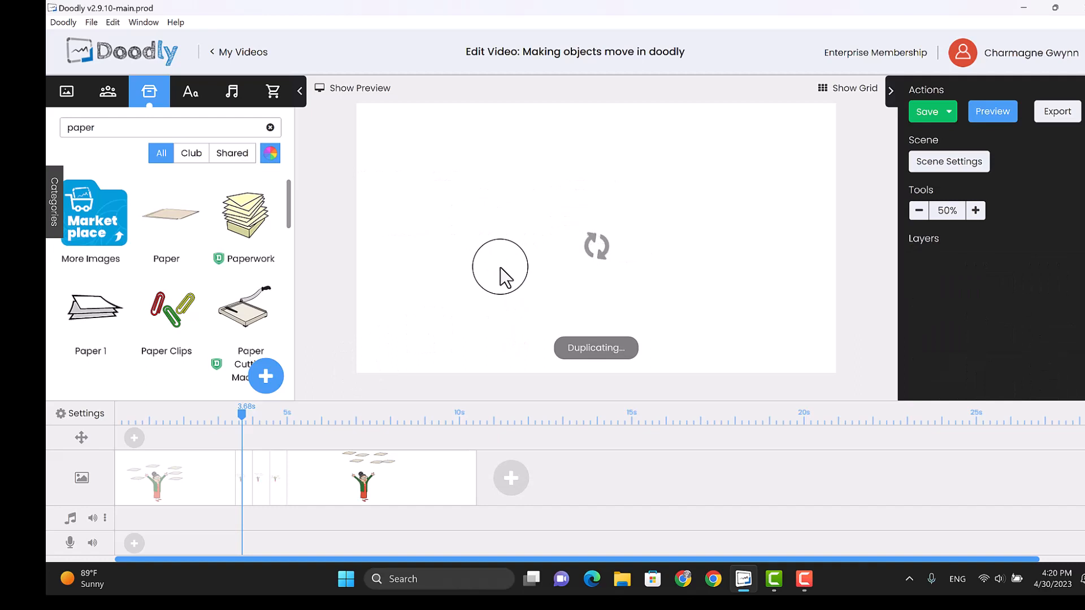
pyautogui.moveTo(424, 237); pyautogui.dragTo(439, 305)
pyautogui.moveTo(620, 251); pyautogui.dragTo(579, 316)
pyautogui.moveTo(579, 225); pyautogui.dragTo(581, 286)
pyautogui.moveTo(583, 180); pyautogui.dragTo(604, 257)
pyautogui.moveTo(499, 190); pyautogui.dragTo(474, 282)
pyautogui.moveTo(432, 192); pyautogui.dragTo(447, 262)
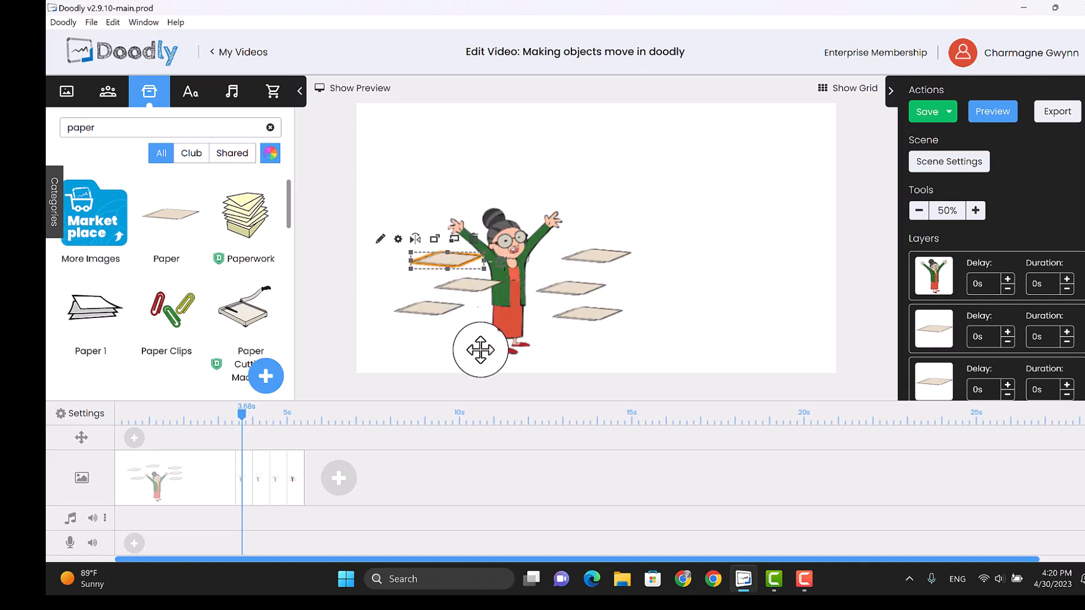
# Step: Duplicate the fifth scene and lower the copy's six papers onto the ground around the character's feet
pyautogui.rightClick(298, 473)
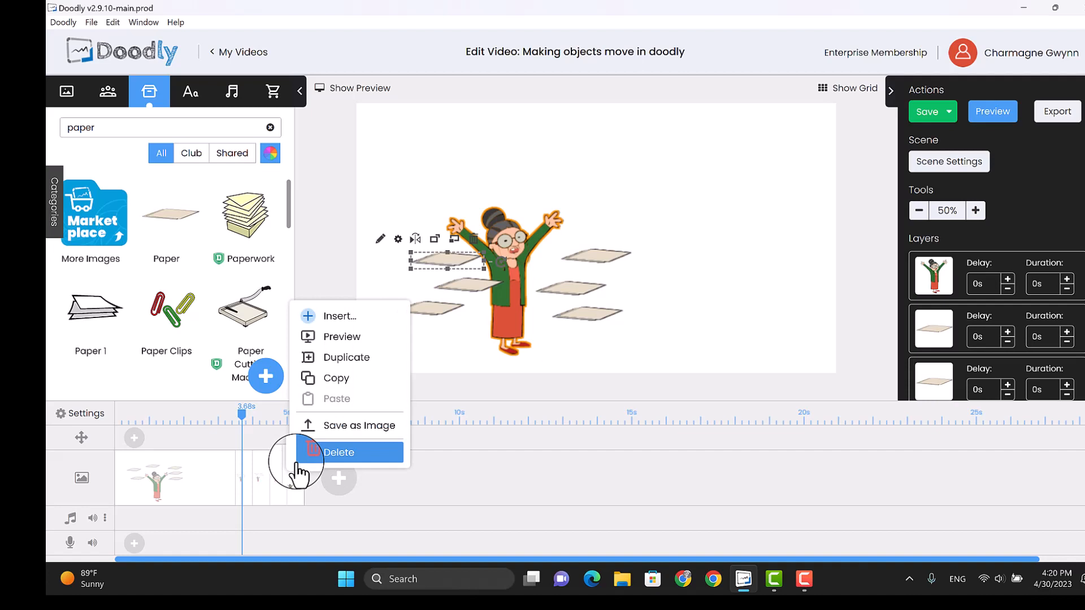
pyautogui.click(387, 357)
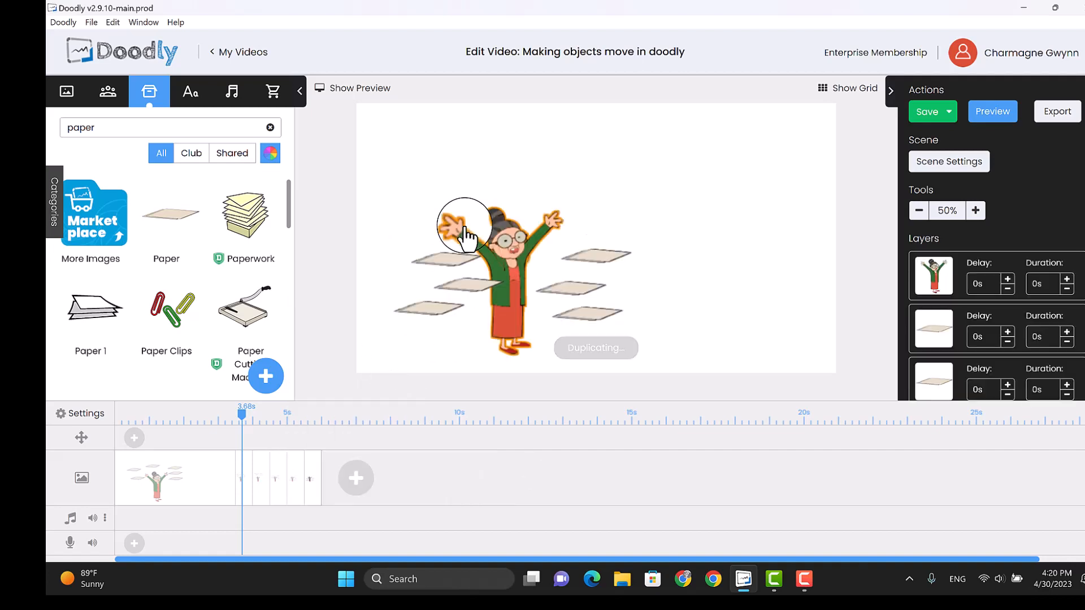
pyautogui.moveTo(439, 305); pyautogui.dragTo(508, 318)
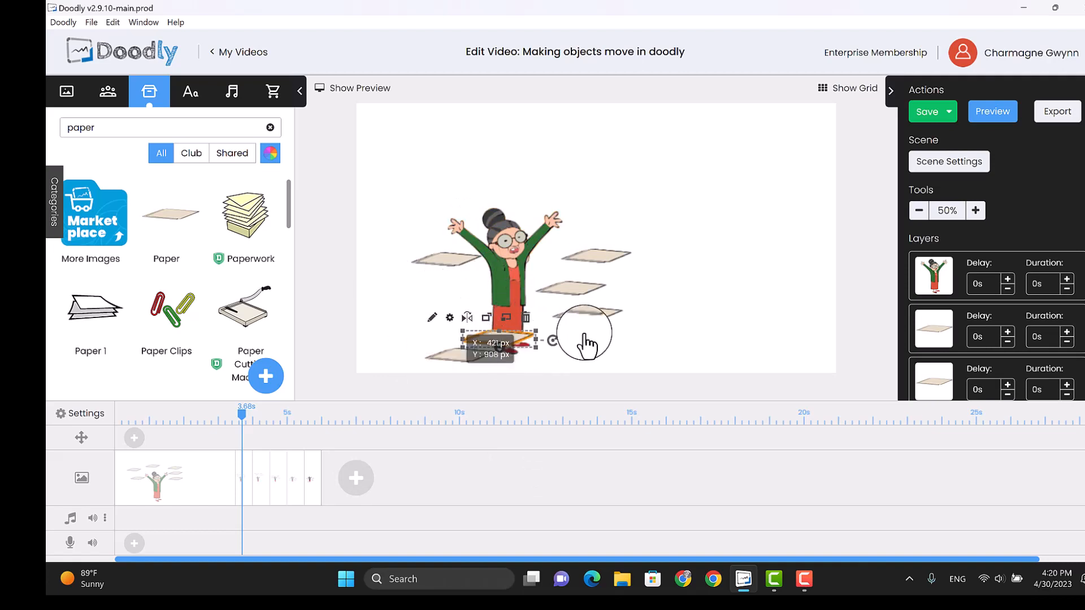
pyautogui.moveTo(586, 314); pyautogui.dragTo(527, 362)
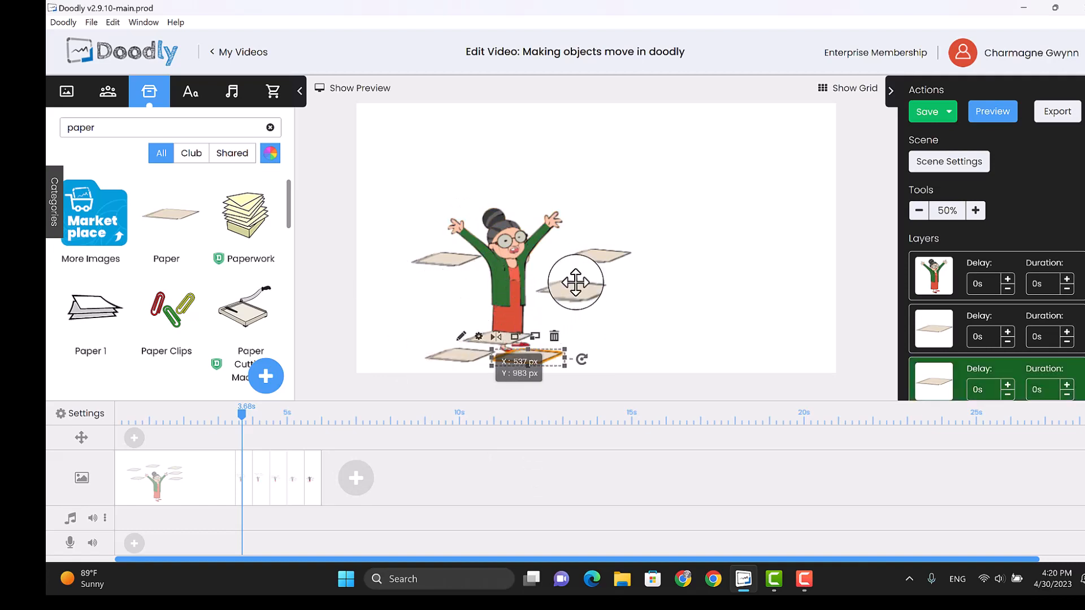
pyautogui.moveTo(575, 282); pyautogui.dragTo(540, 338)
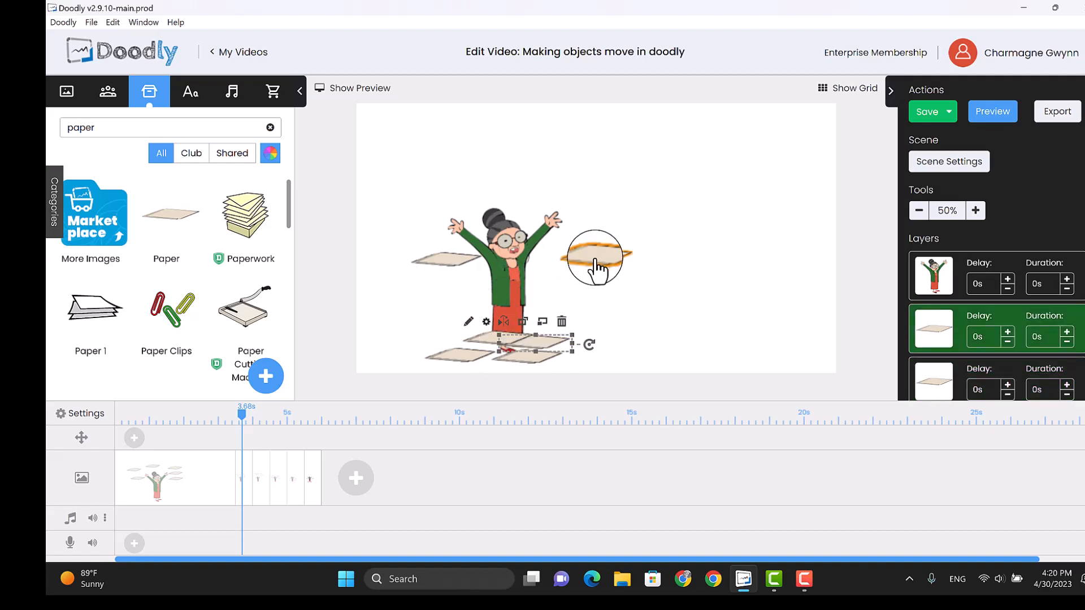
pyautogui.moveTo(596, 266); pyautogui.dragTo(575, 346)
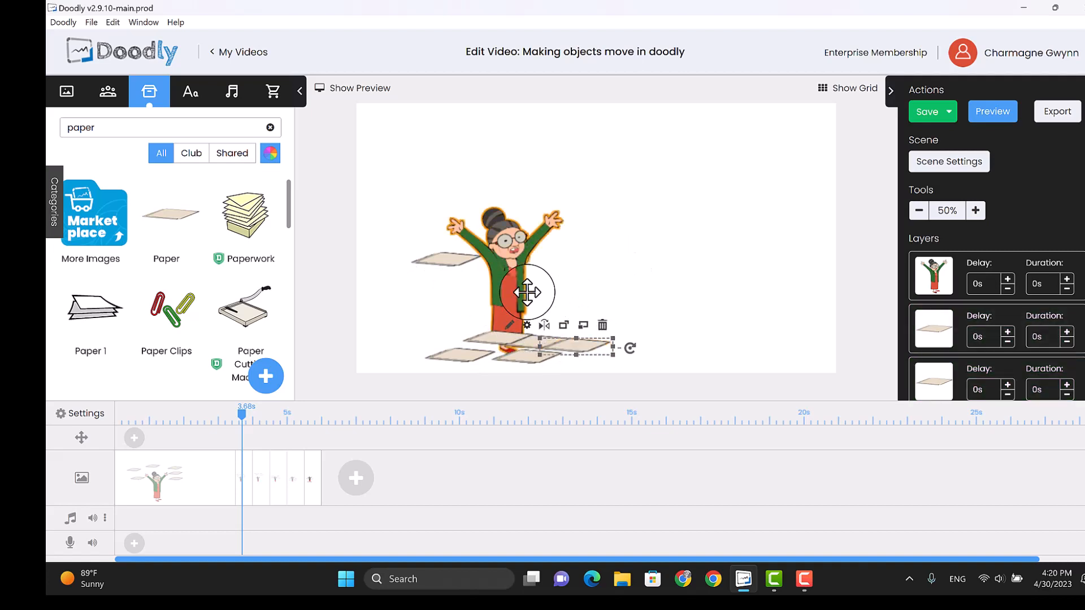
pyautogui.click(442, 253)
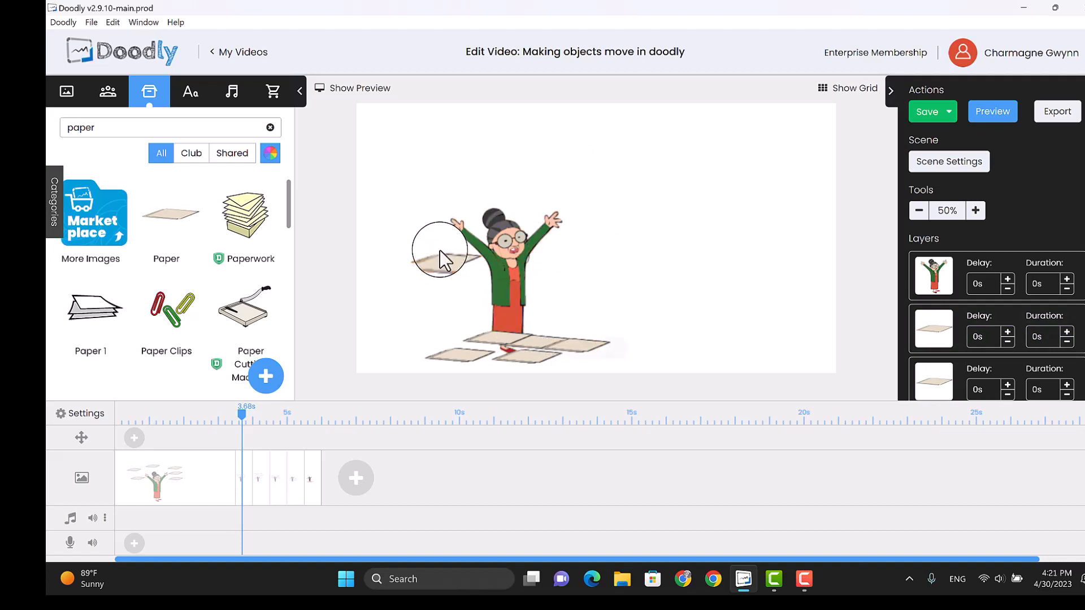
pyautogui.moveTo(444, 257); pyautogui.dragTo(480, 358)
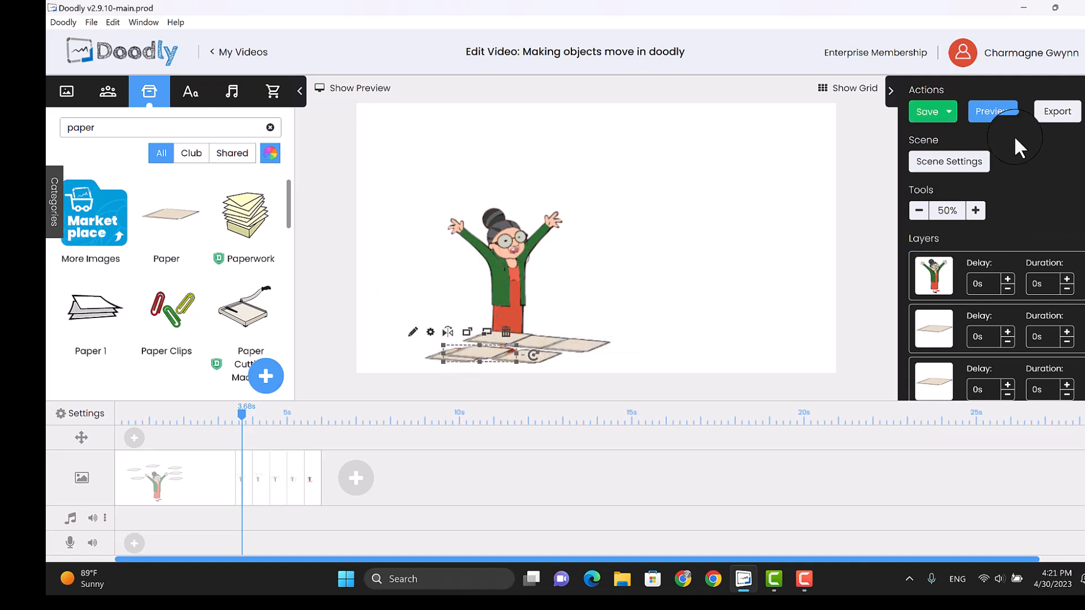
# Step: Preview the video, and review the last scene's exit animation and extra time settings without changing them
pyautogui.click(991, 113)
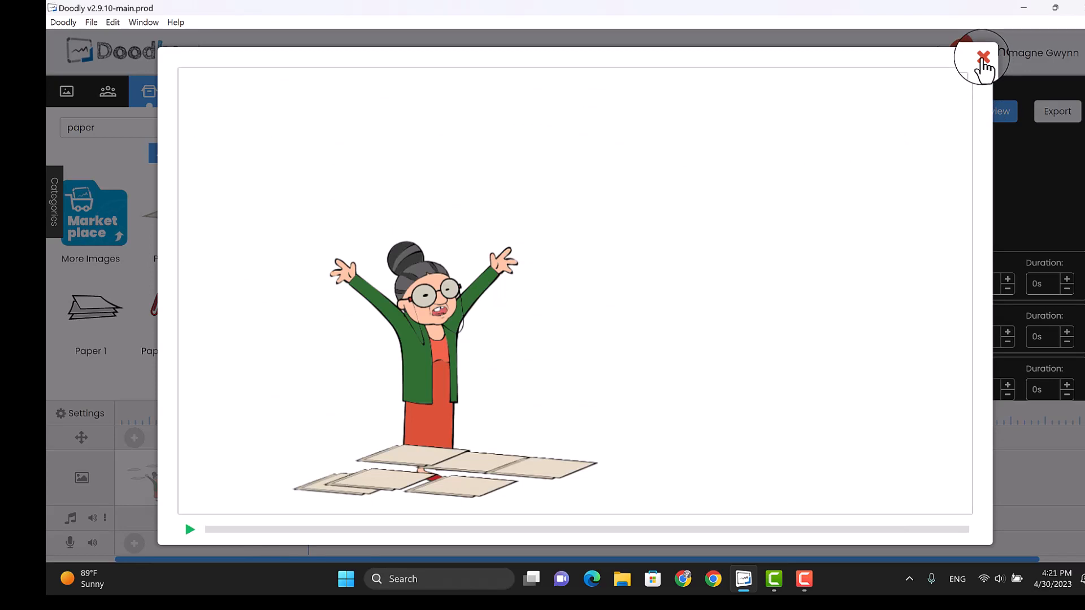
pyautogui.click(983, 58)
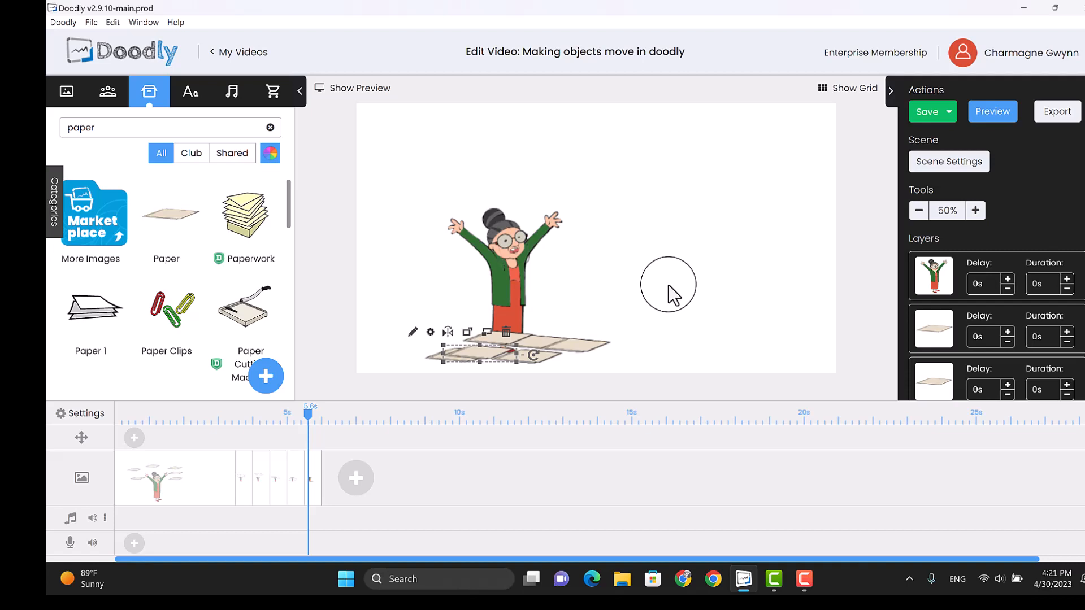
pyautogui.click(954, 170)
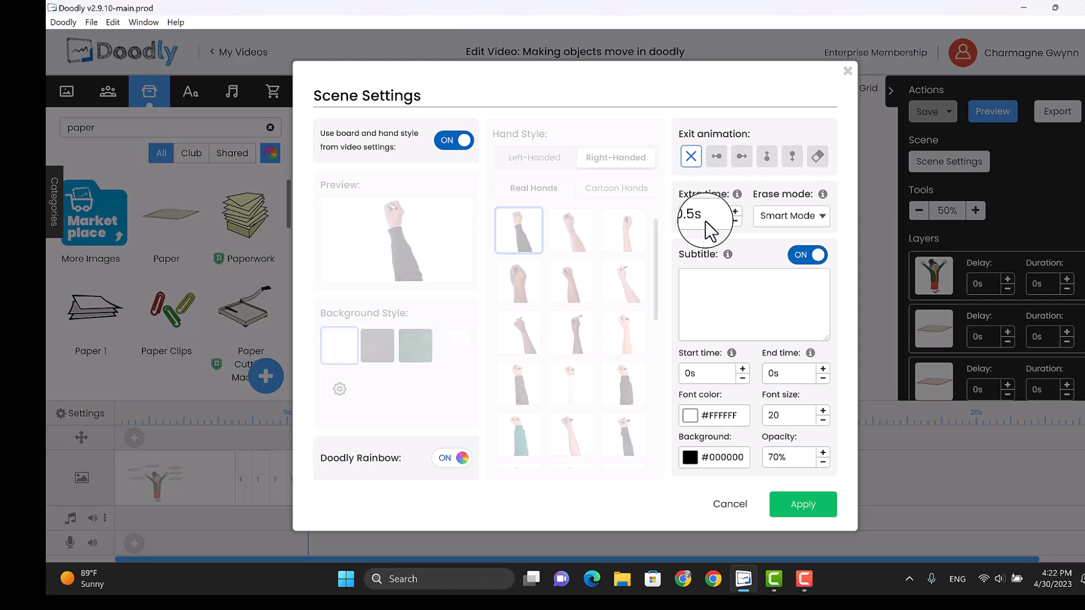
pyautogui.click(848, 72)
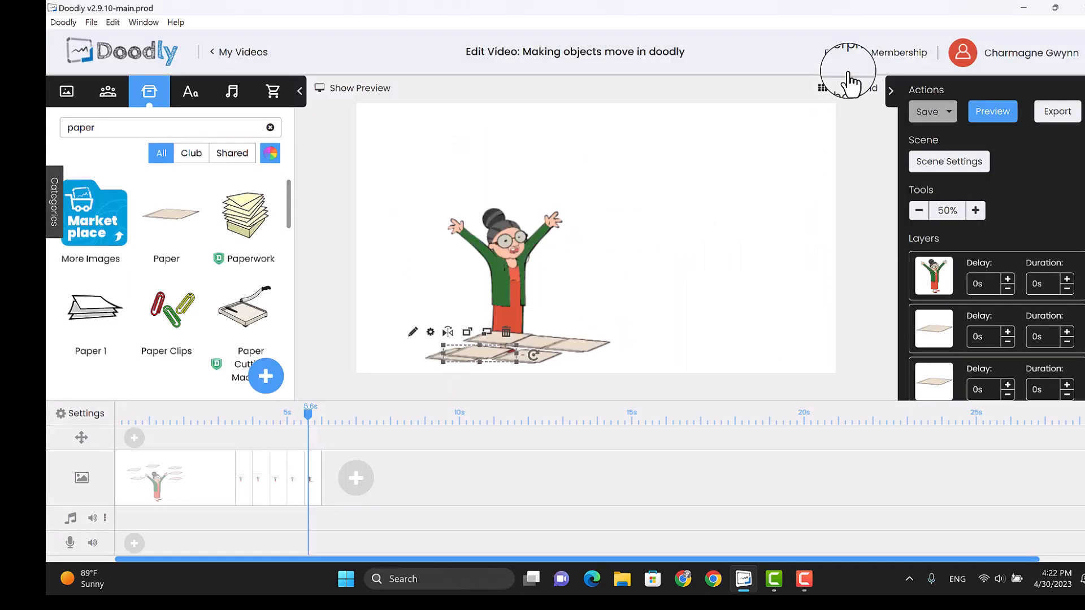